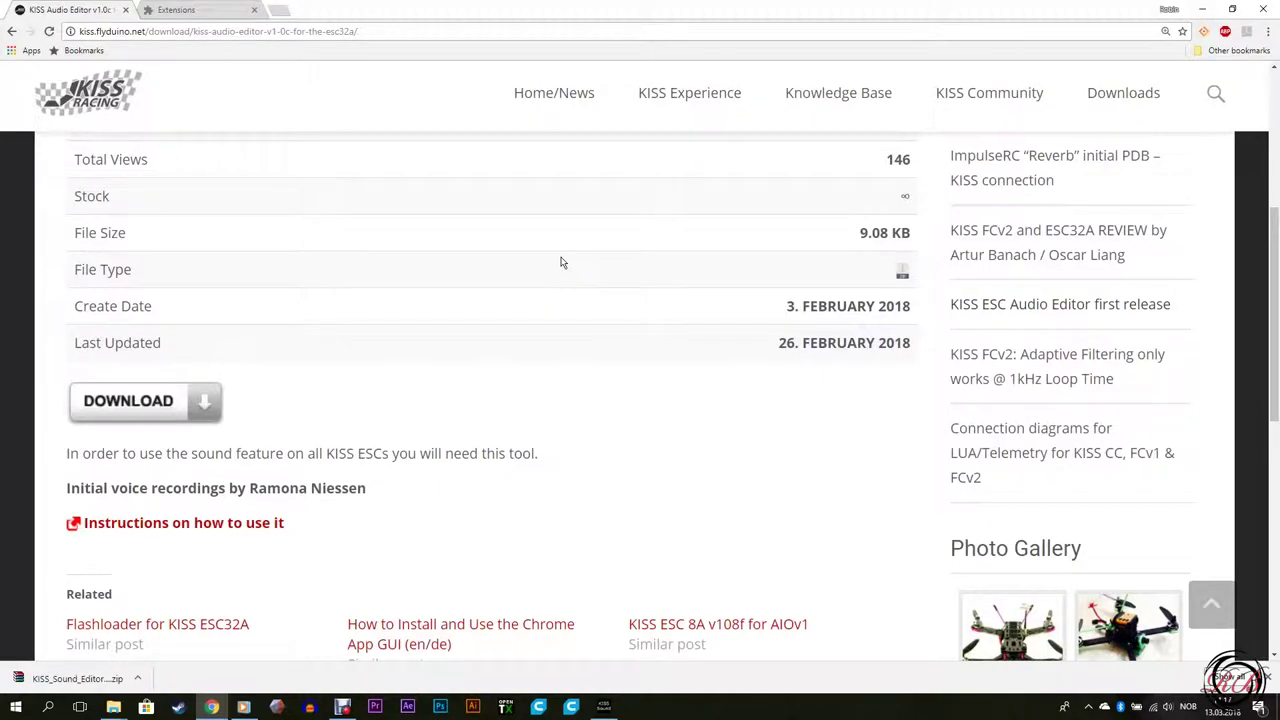
Return from the KISS Audio Editor page to the Downloads page for the KISS ESC32A
{"action": "scroll", "coordinate": [855, 418], "scroll_direction": "up", "scroll_amount": 2}
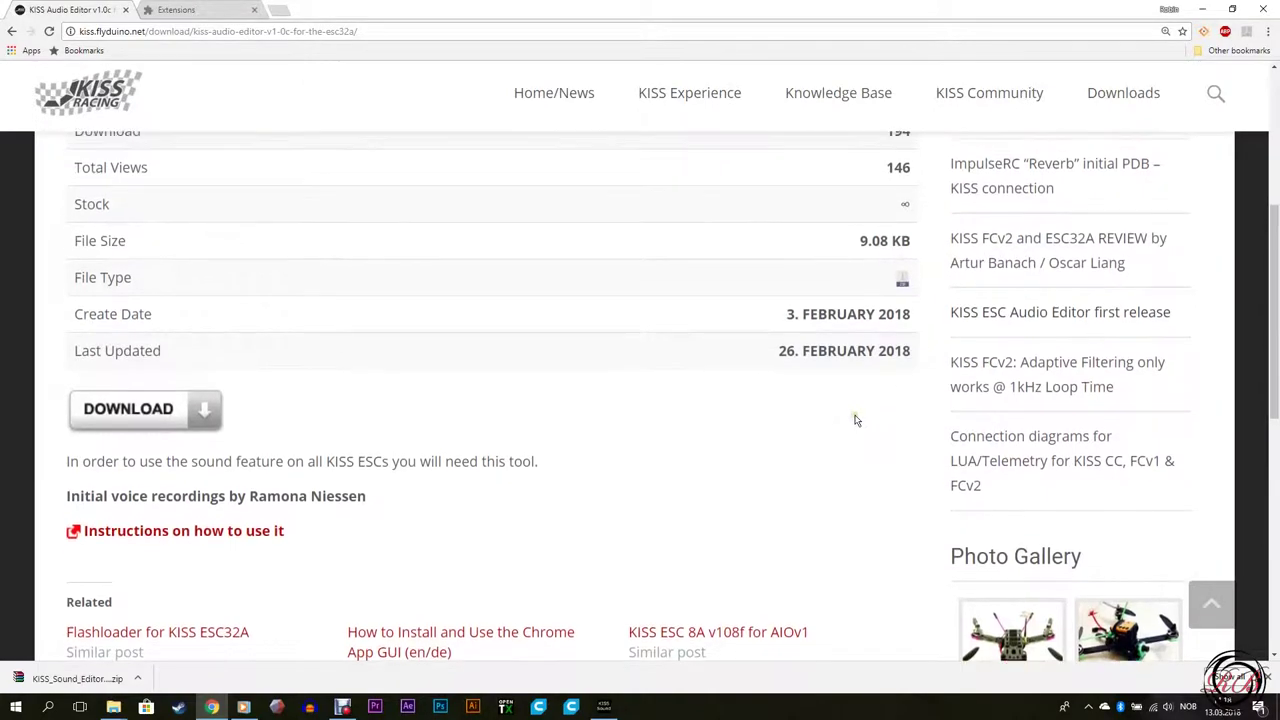
{"action": "scroll", "coordinate": [855, 420], "scroll_direction": "up", "scroll_amount": 2}
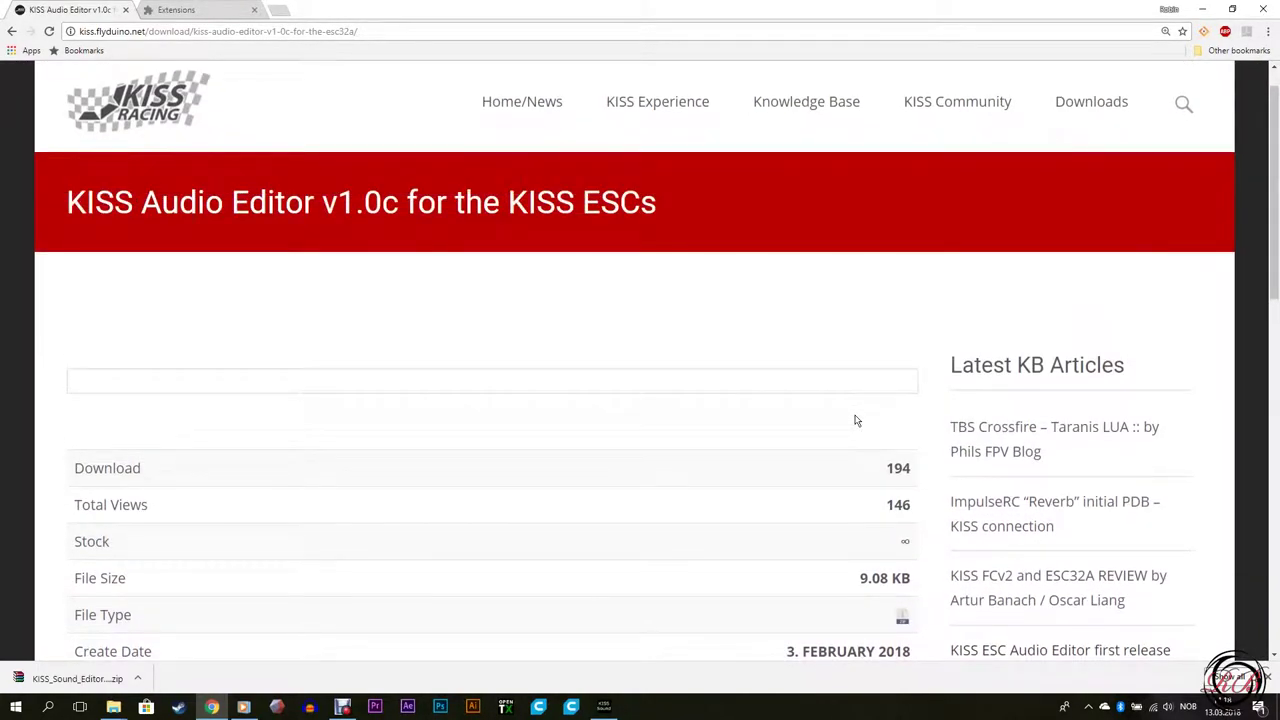
{"action": "left_click", "coordinate": [13, 31]}
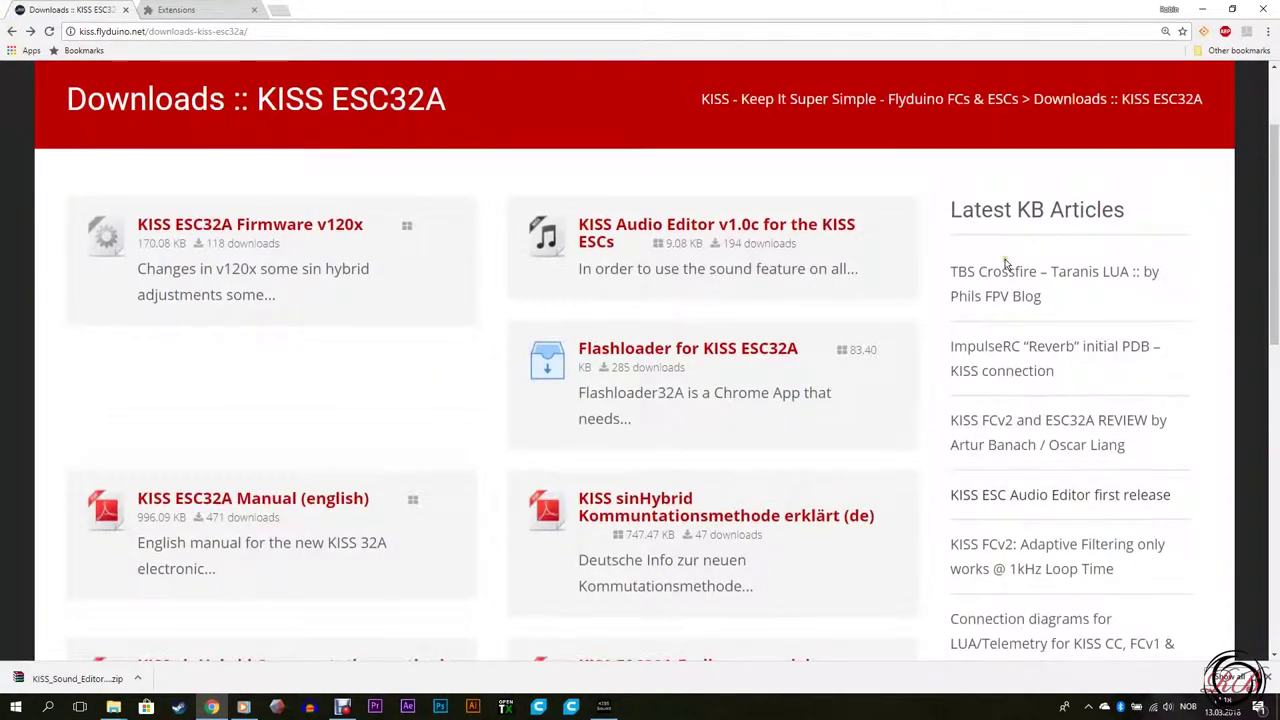
{"action": "scroll", "coordinate": [1000, 260], "scroll_direction": "up", "scroll_amount": 2}
{"action": "mouse_move", "coordinate": [1148, 140]}
{"action": "left_click", "coordinate": [1122, 346]}
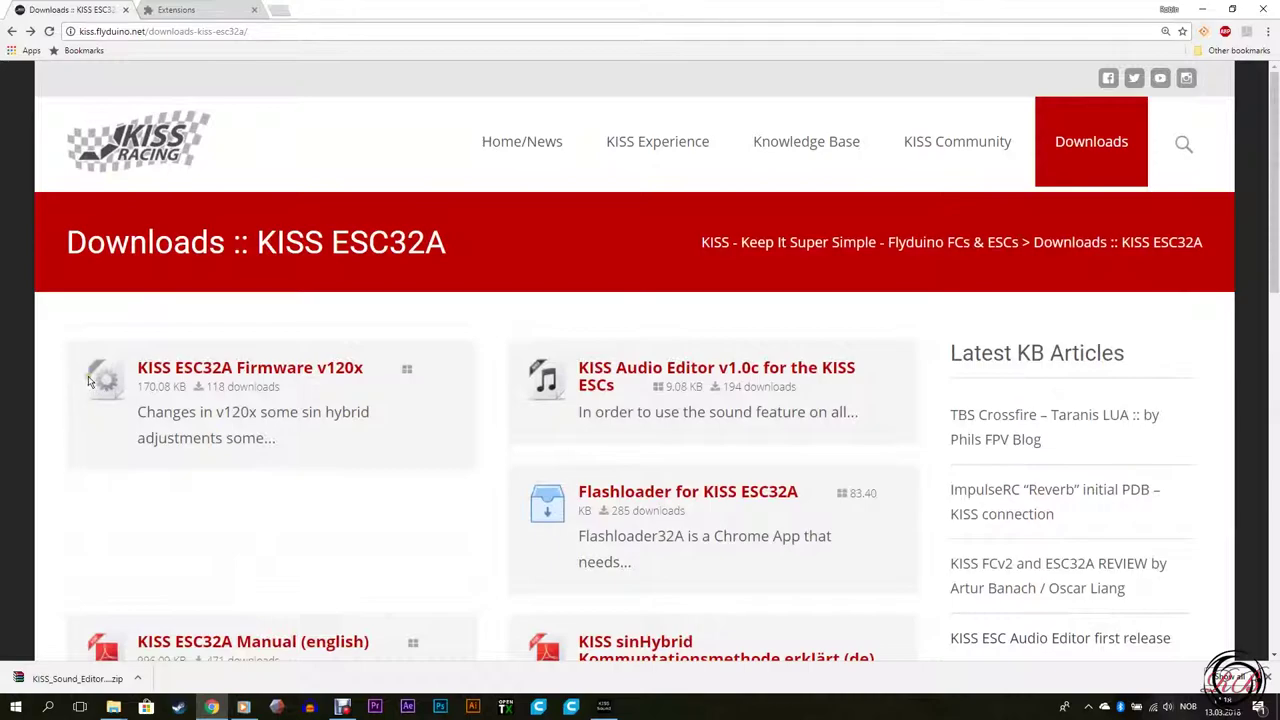
Download the KISS ESC32A Firmware v120x archive from its download page
{"action": "left_click", "coordinate": [245, 372]}
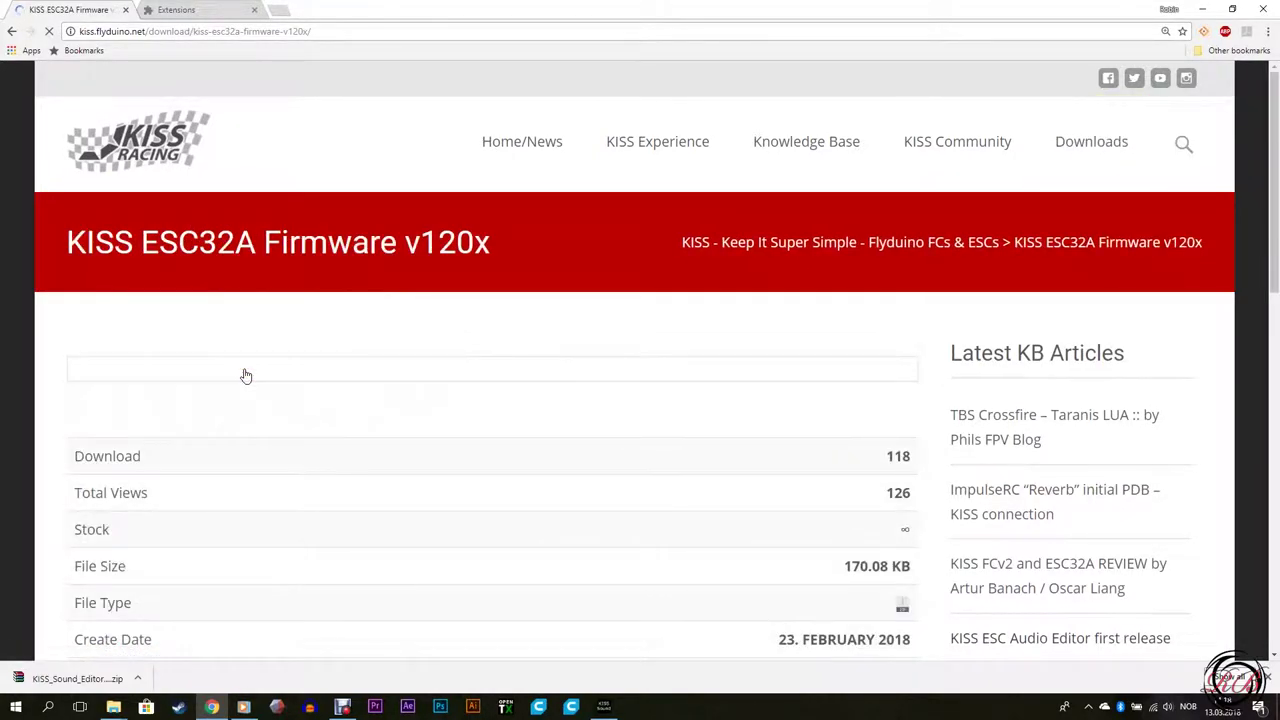
{"action": "scroll", "coordinate": [245, 376], "scroll_direction": "down", "scroll_amount": 5}
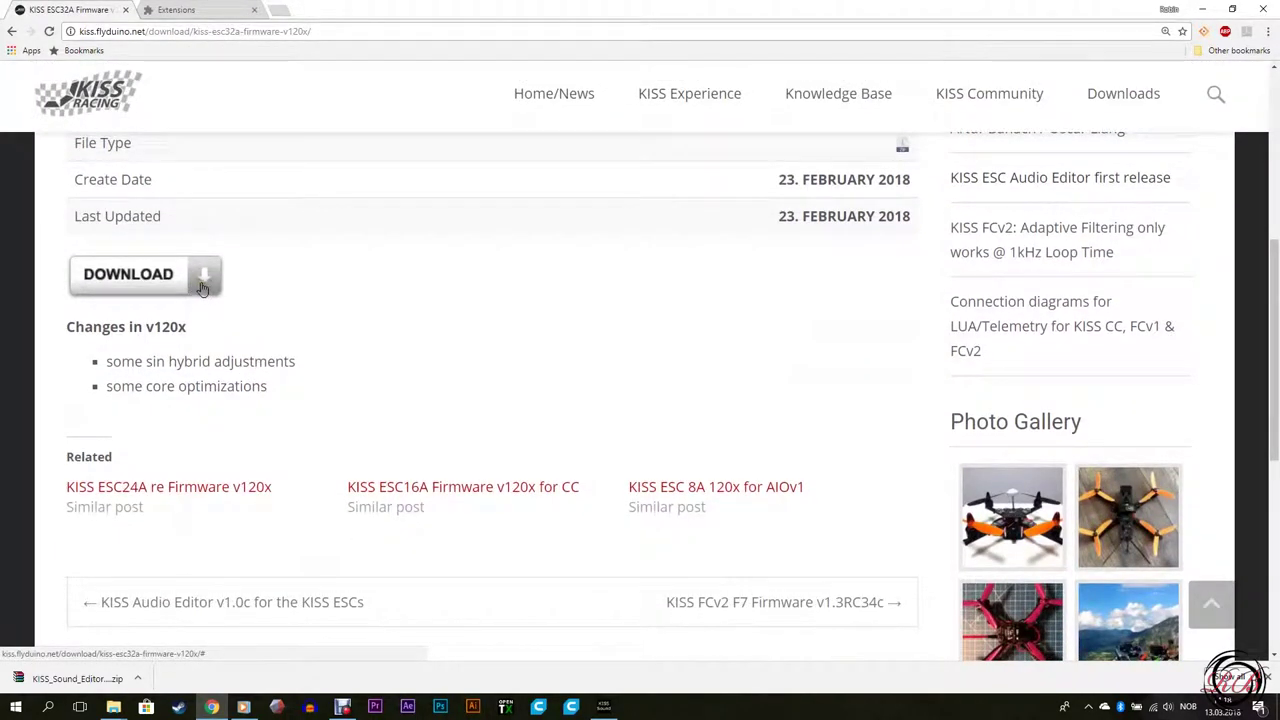
{"action": "left_click", "coordinate": [200, 287]}
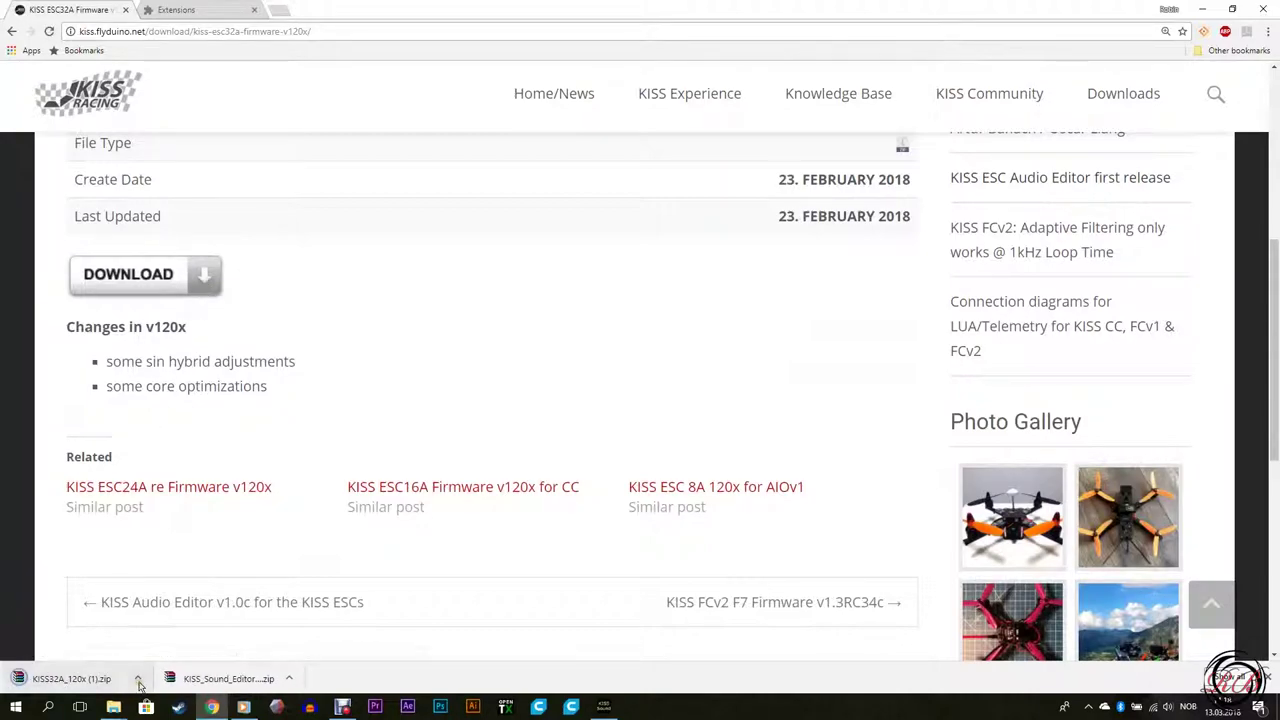
Show the downloaded archive in its folder and delete the duplicate file KISS32A_120x (1)
{"action": "left_click", "coordinate": [139, 678]}
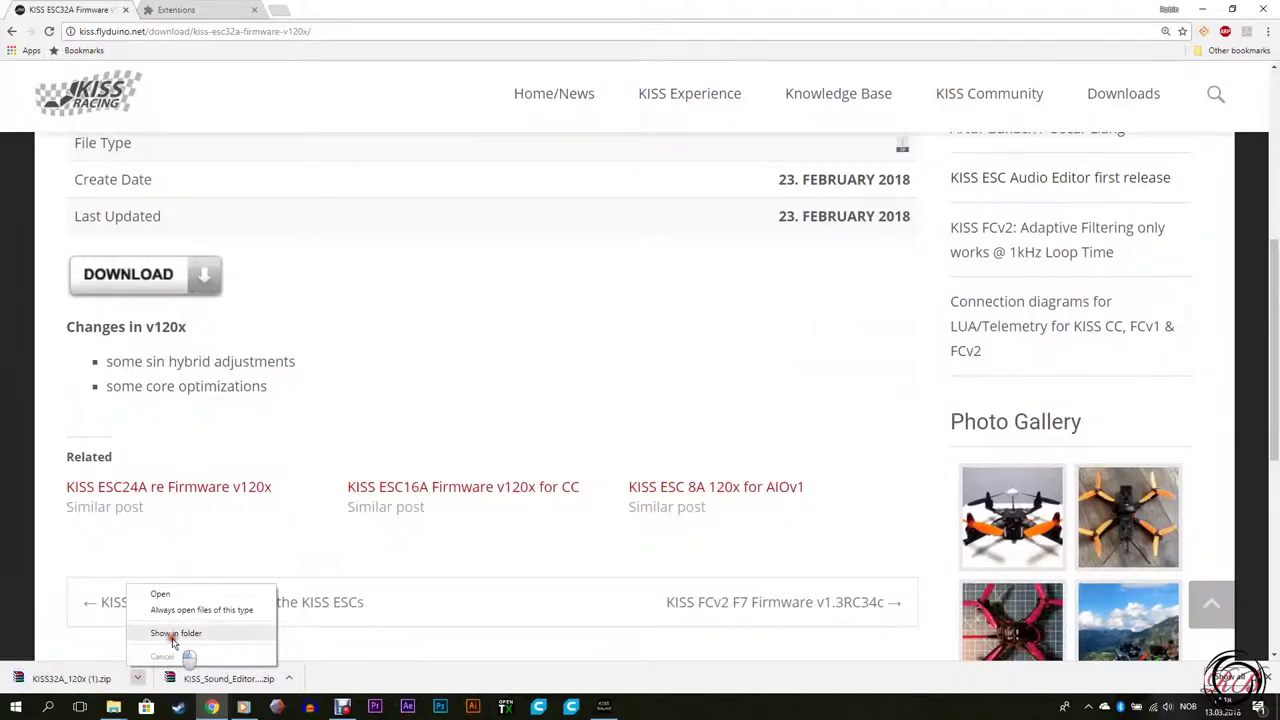
{"action": "left_click", "coordinate": [176, 633]}
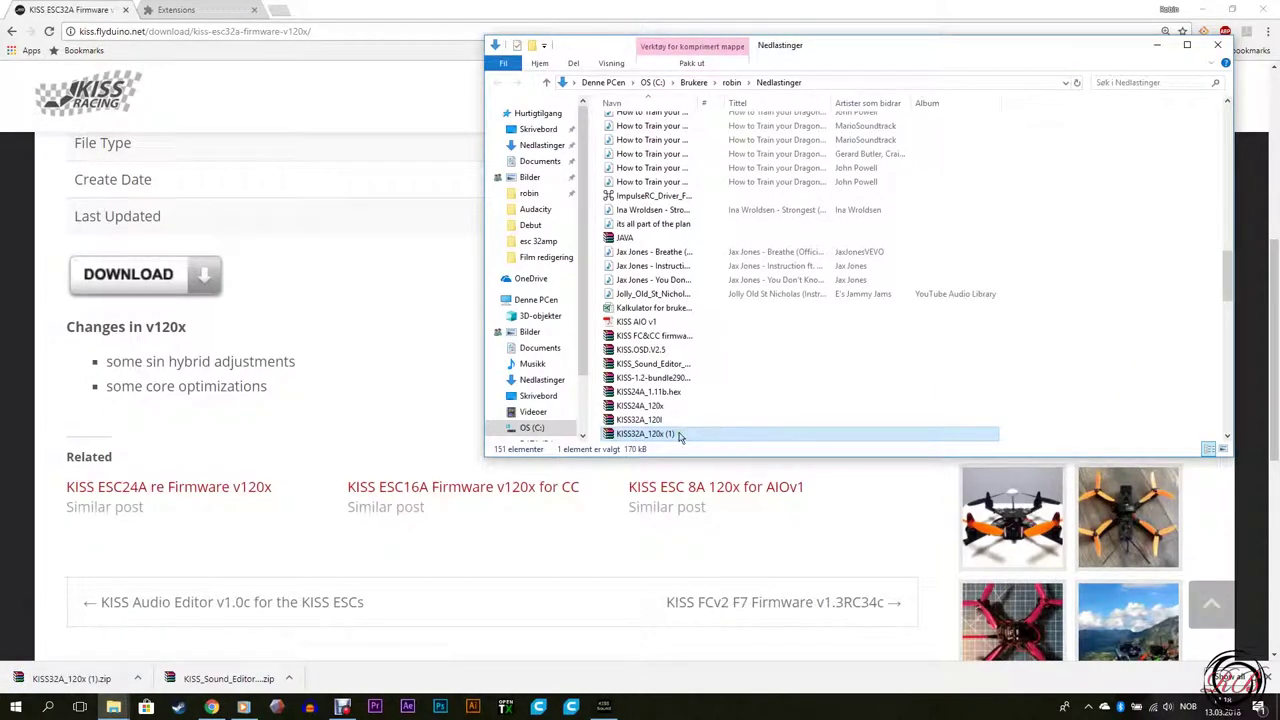
{"action": "key", "text": "Delete"}
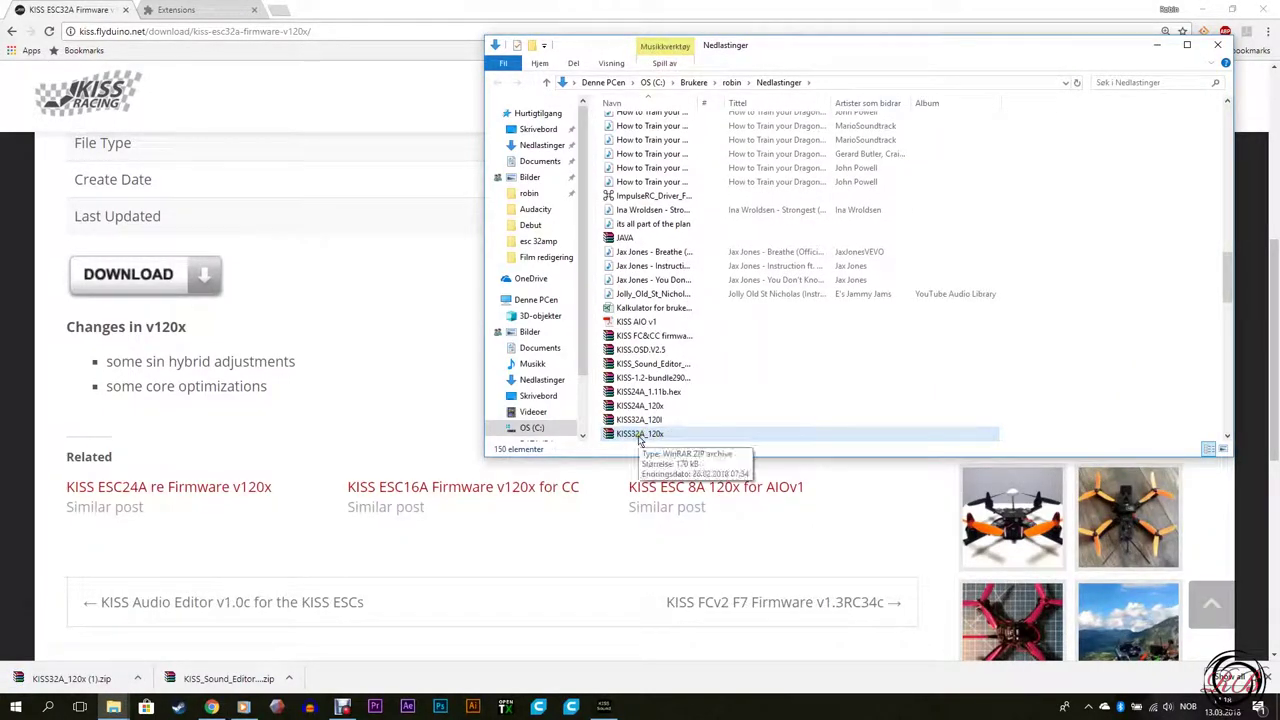
Inspect the hex files inside the KISS32A_120x archive, closing the archive after viewing it
{"action": "double_click", "coordinate": [640, 437]}
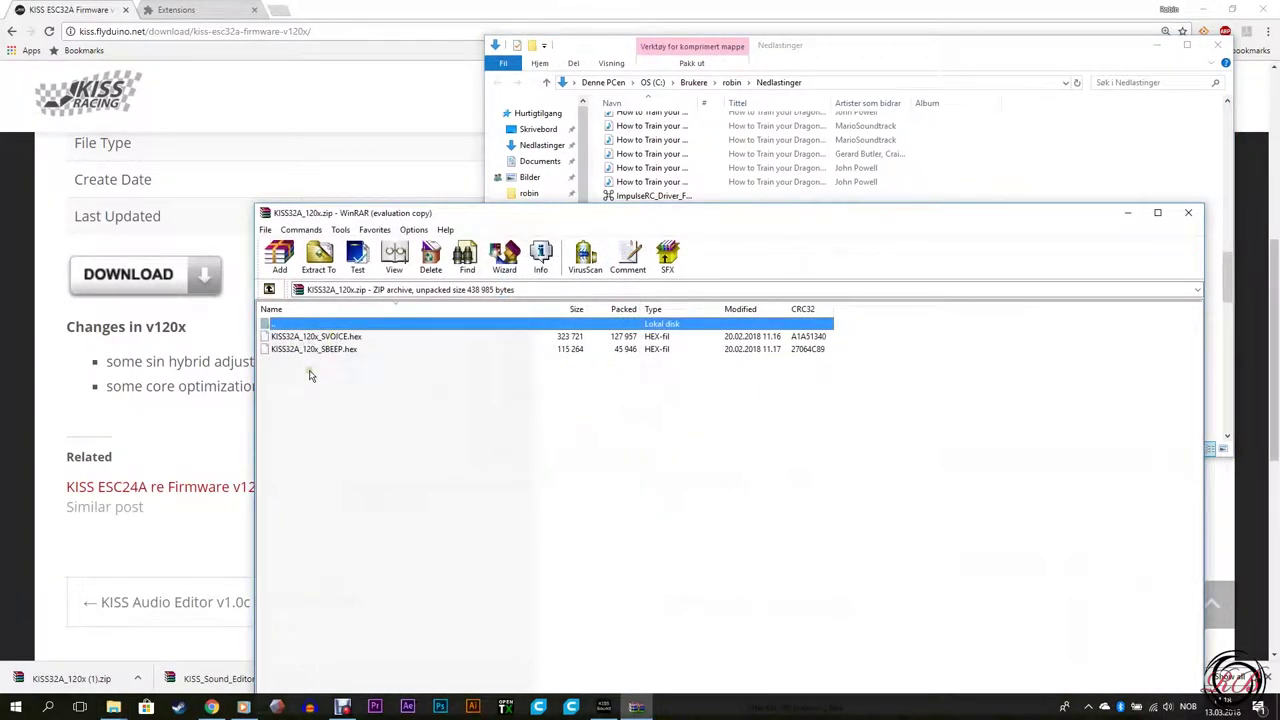
{"action": "left_click", "coordinate": [831, 413]}
{"action": "left_click", "coordinate": [1199, 214]}
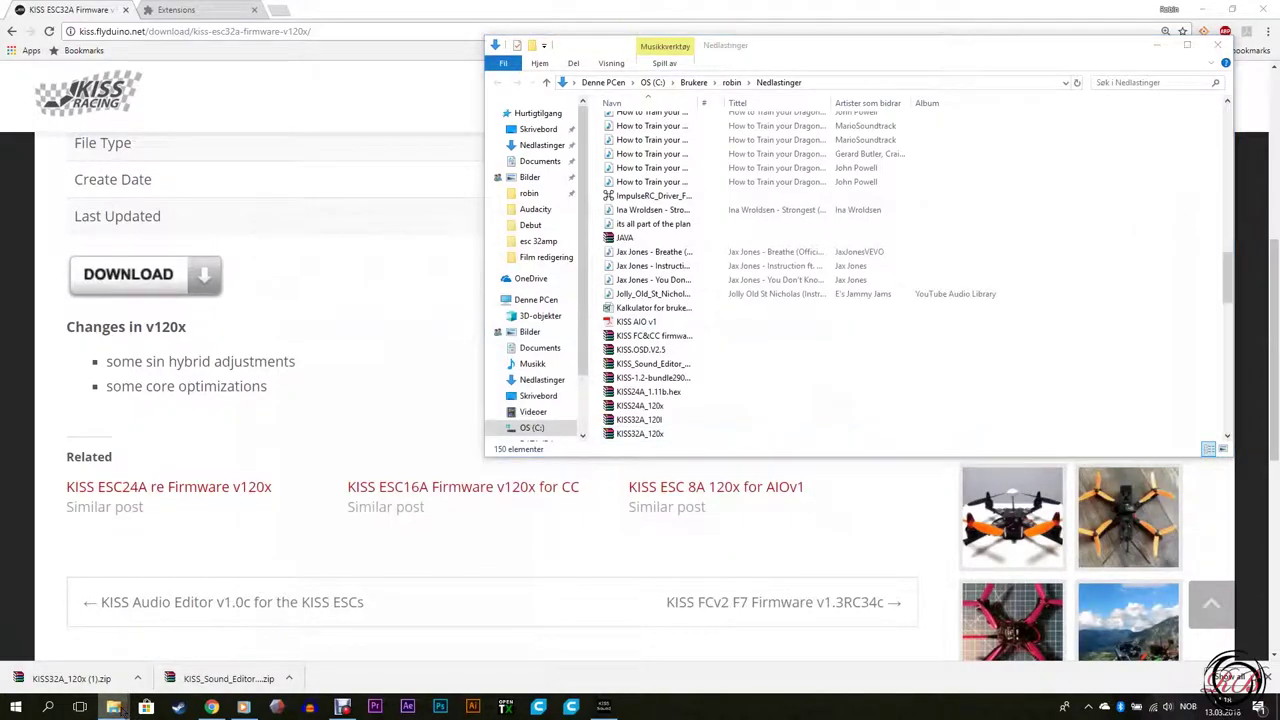
Look at the firmware hex files stored in RC > Kiss > FIRMWARE > esc 32amp on the DATA (D:) drive, and return to the browser
{"action": "mouse_move", "coordinate": [113, 707]}
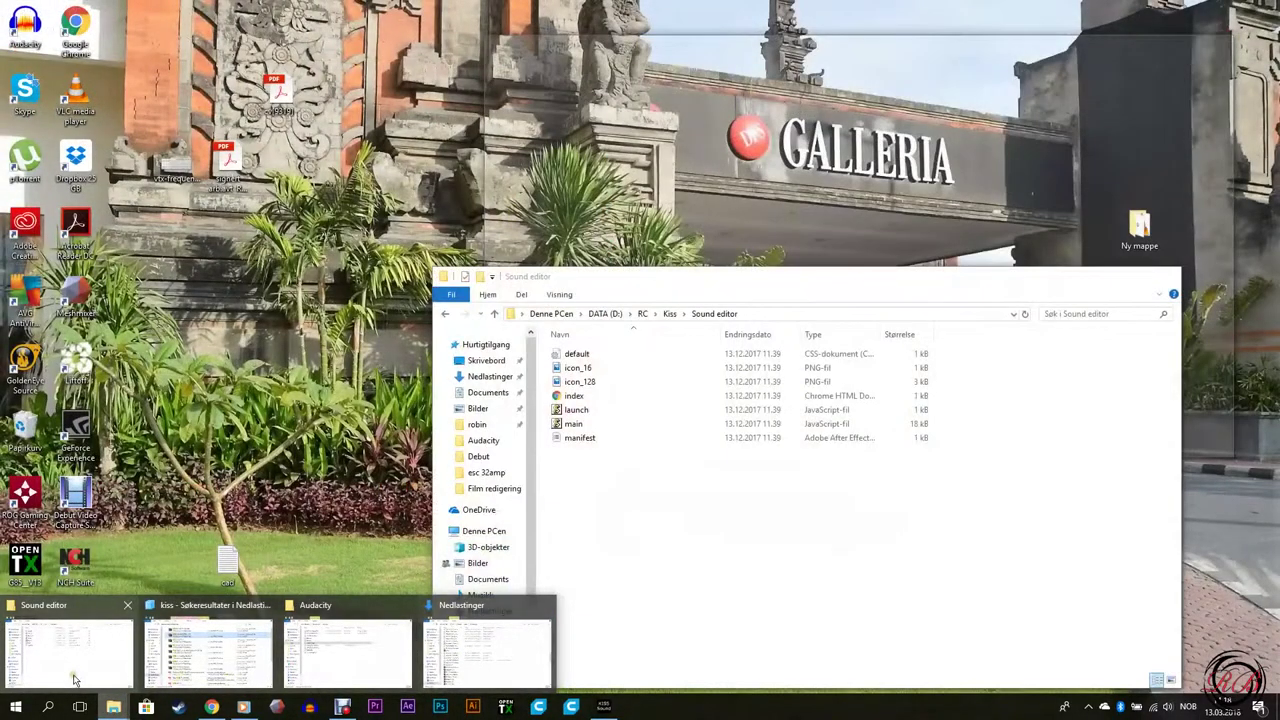
{"action": "left_click", "coordinate": [73, 660]}
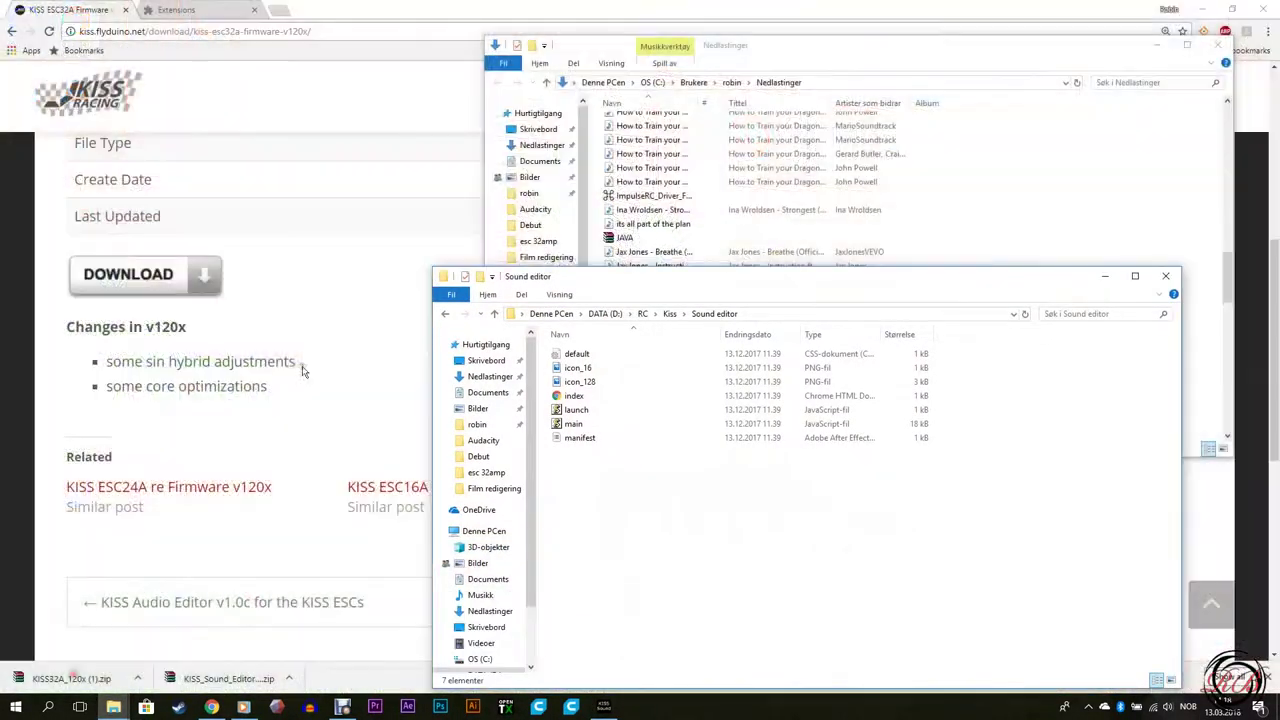
{"action": "left_click", "coordinate": [446, 315]}
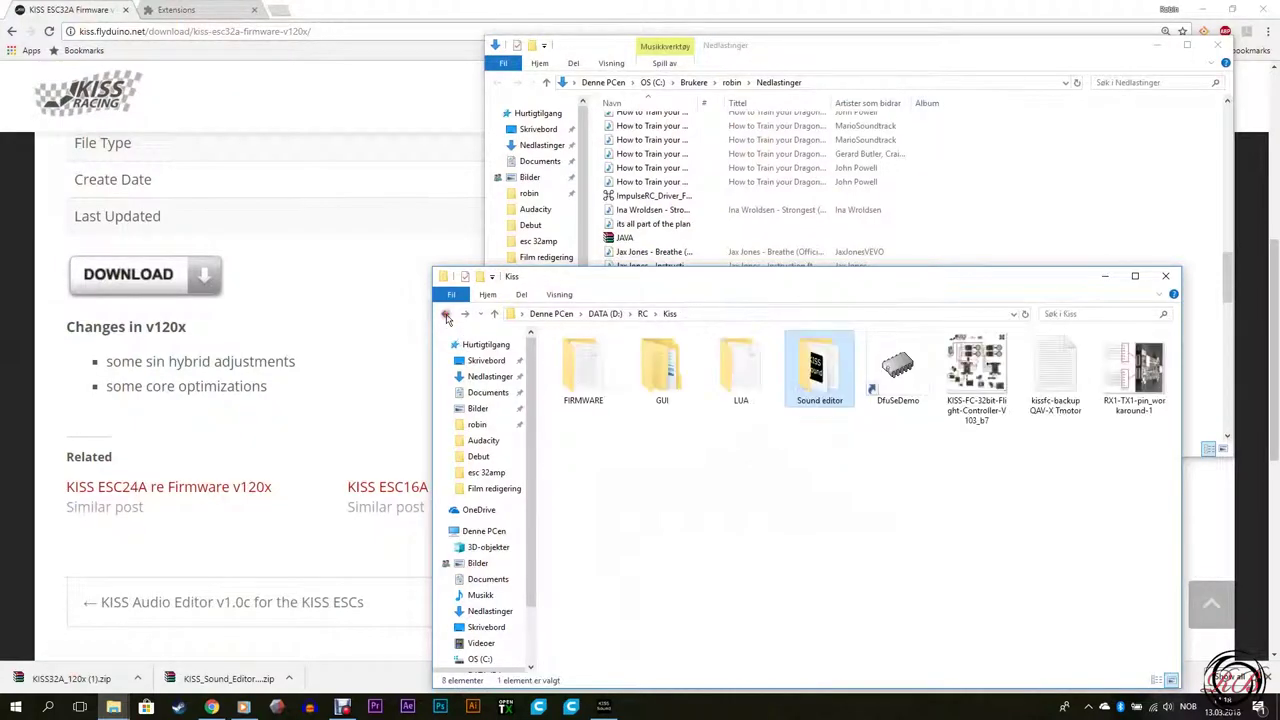
{"action": "double_click", "coordinate": [588, 368]}
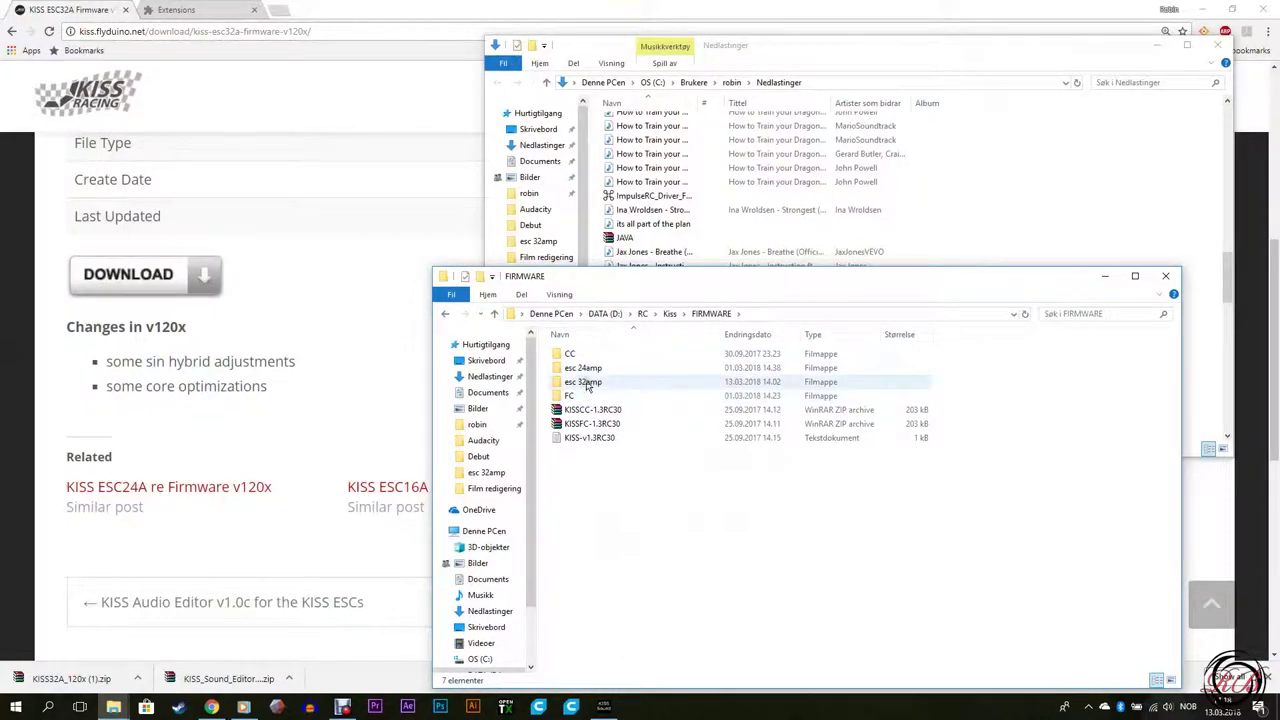
{"action": "double_click", "coordinate": [588, 384]}
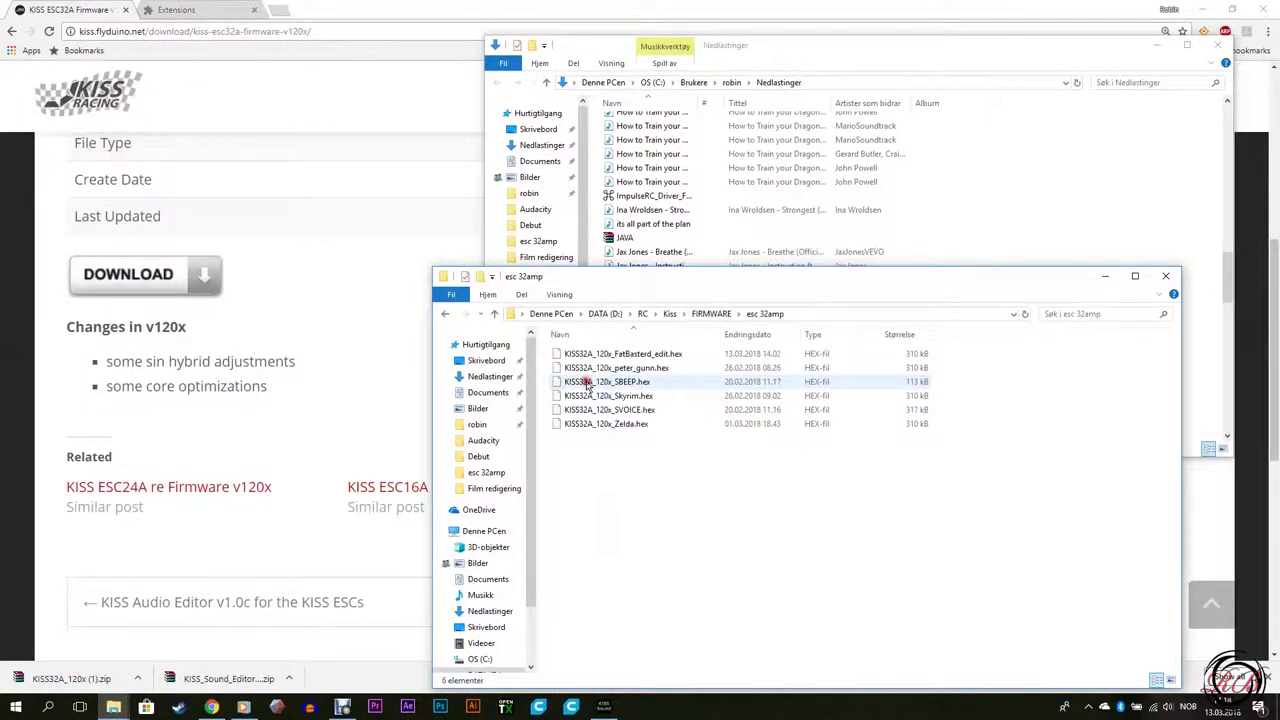
{"action": "left_click", "coordinate": [446, 314]}
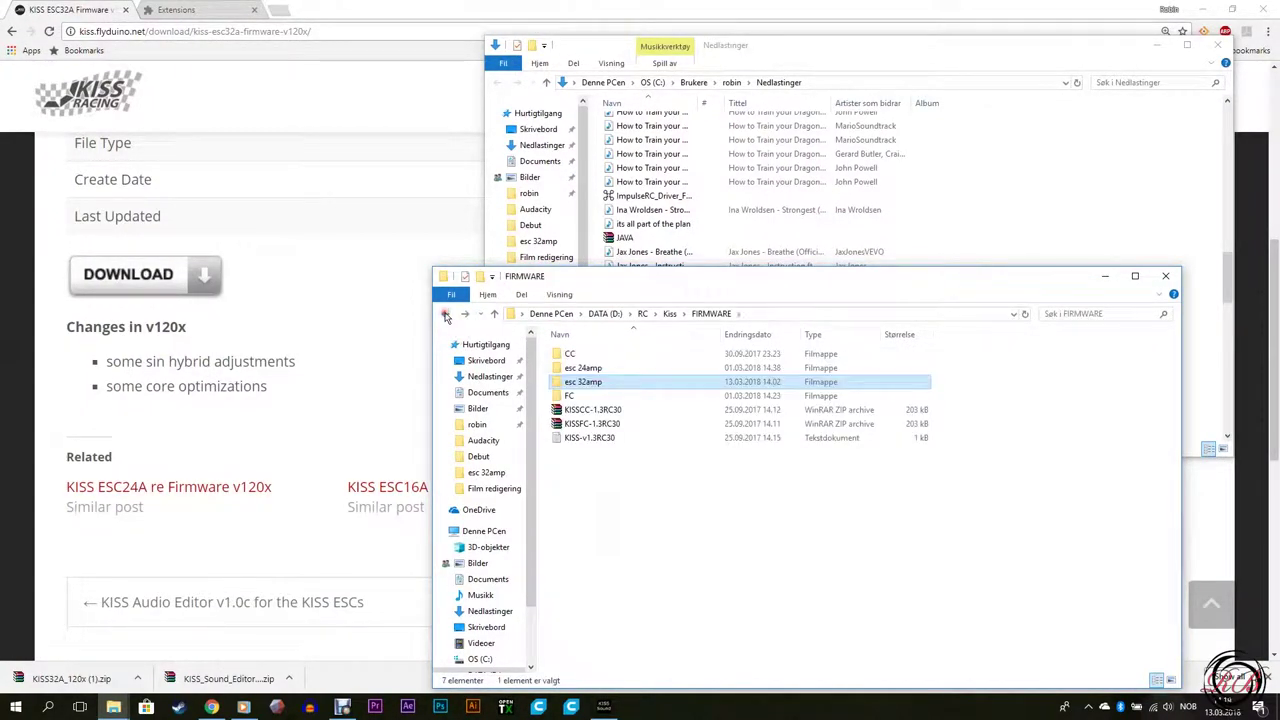
{"action": "left_click", "coordinate": [447, 188]}
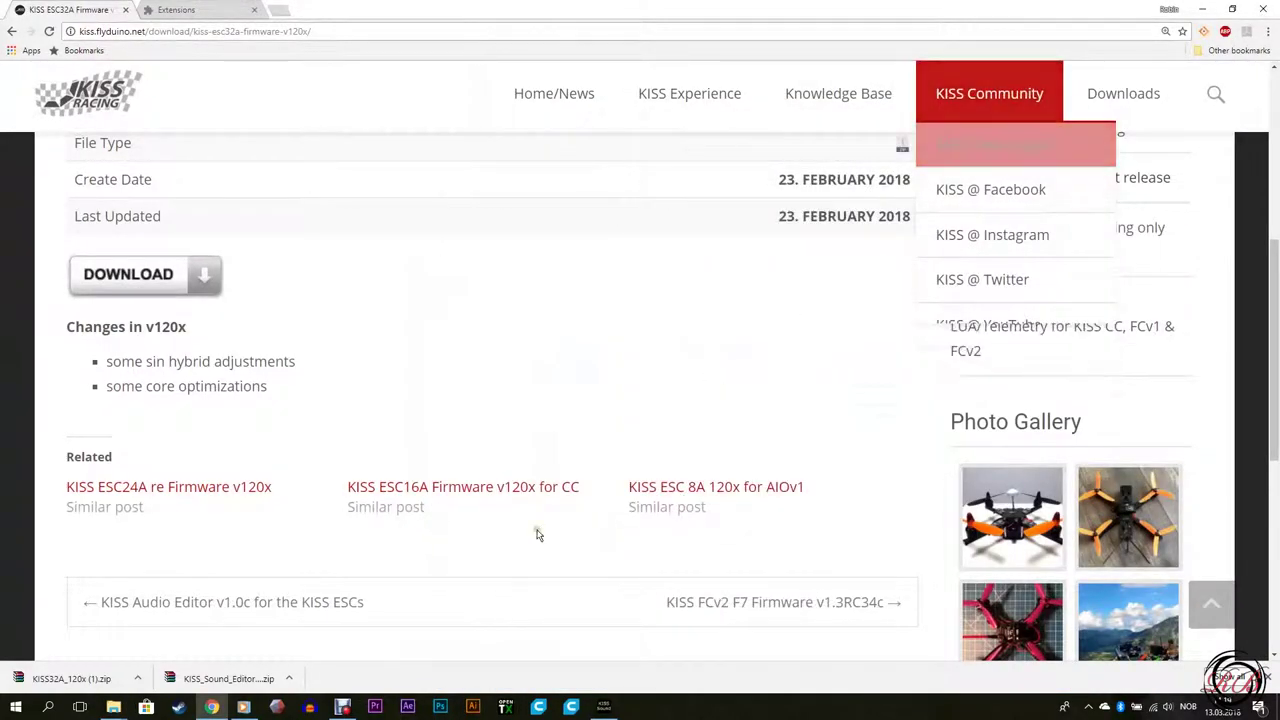
Switch to KISS Audio Editor, load KISS32A_120x_SVOICE.hex from the esc 32amp folder, and play its first two sounds
{"action": "left_click", "coordinate": [604, 706]}
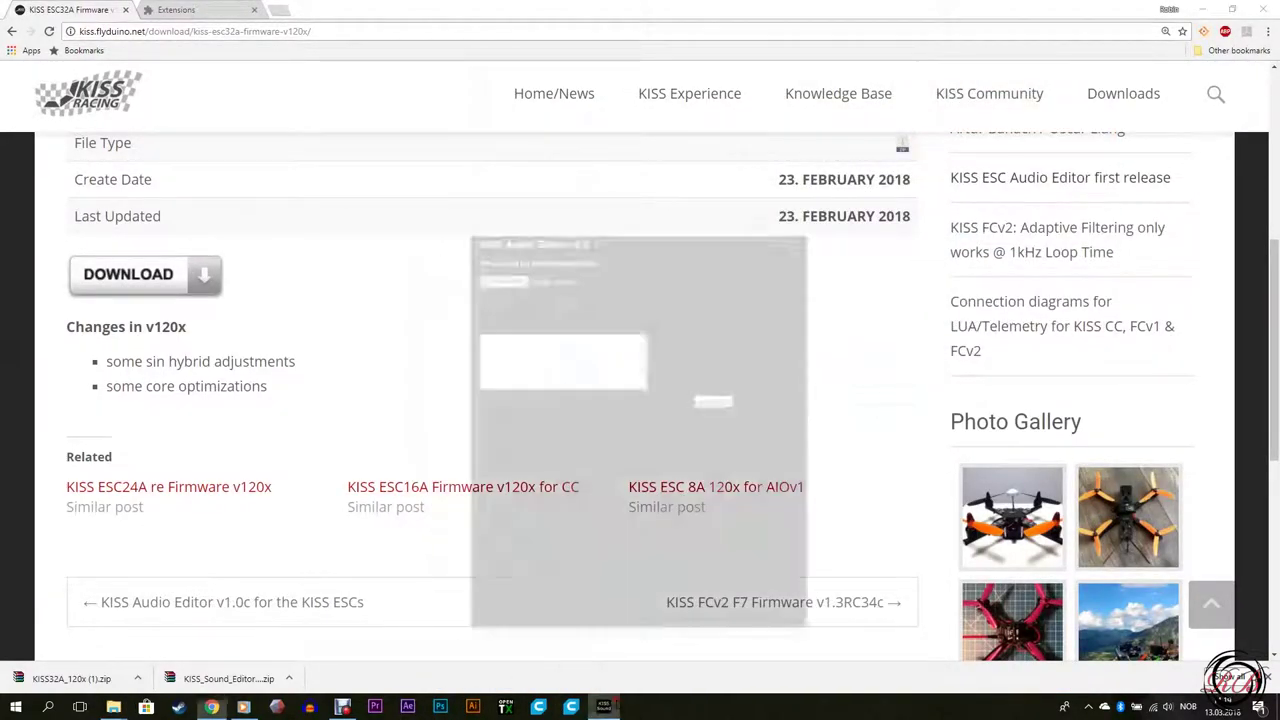
{"action": "left_click", "coordinate": [480, 176]}
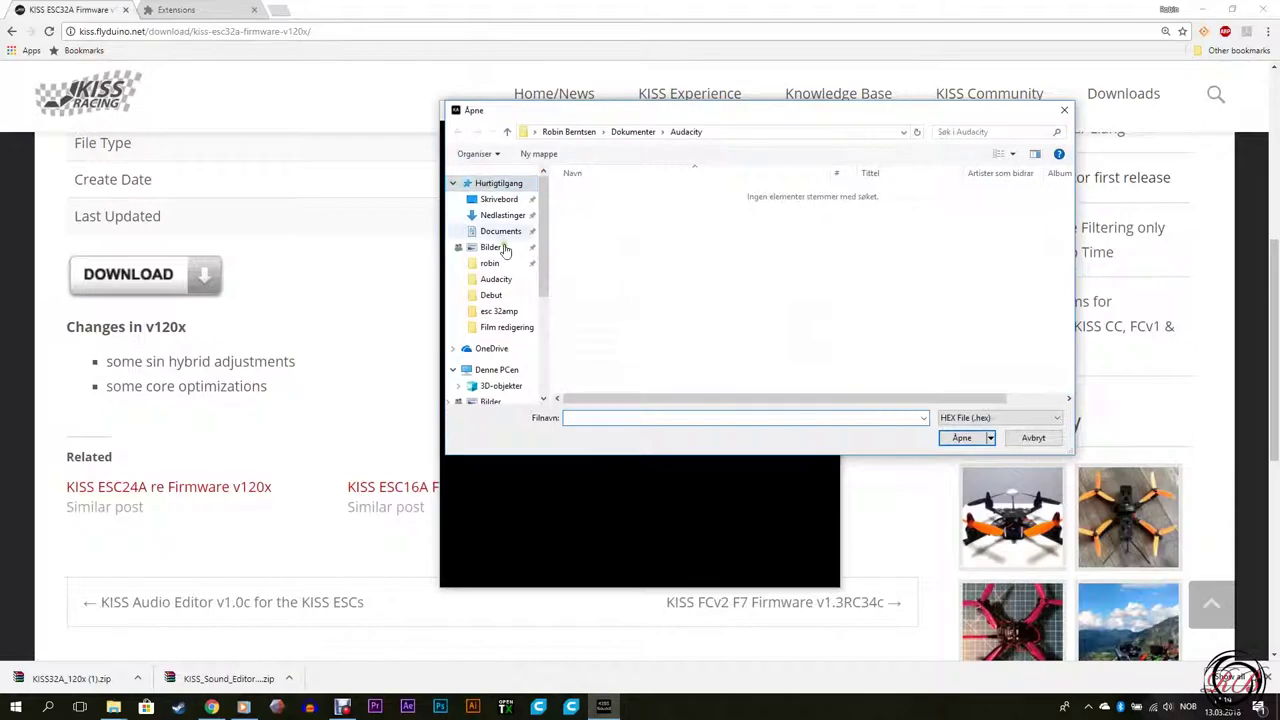
{"action": "left_click", "coordinate": [503, 312]}
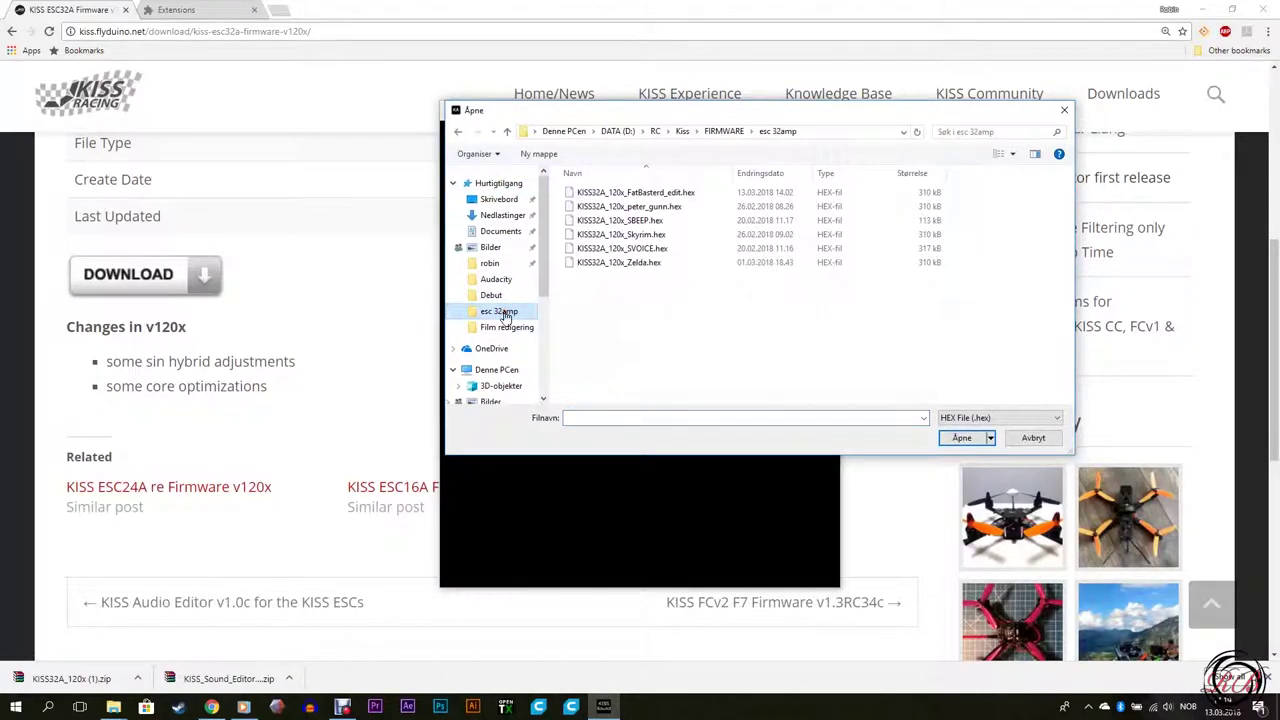
{"action": "left_click", "coordinate": [659, 252]}
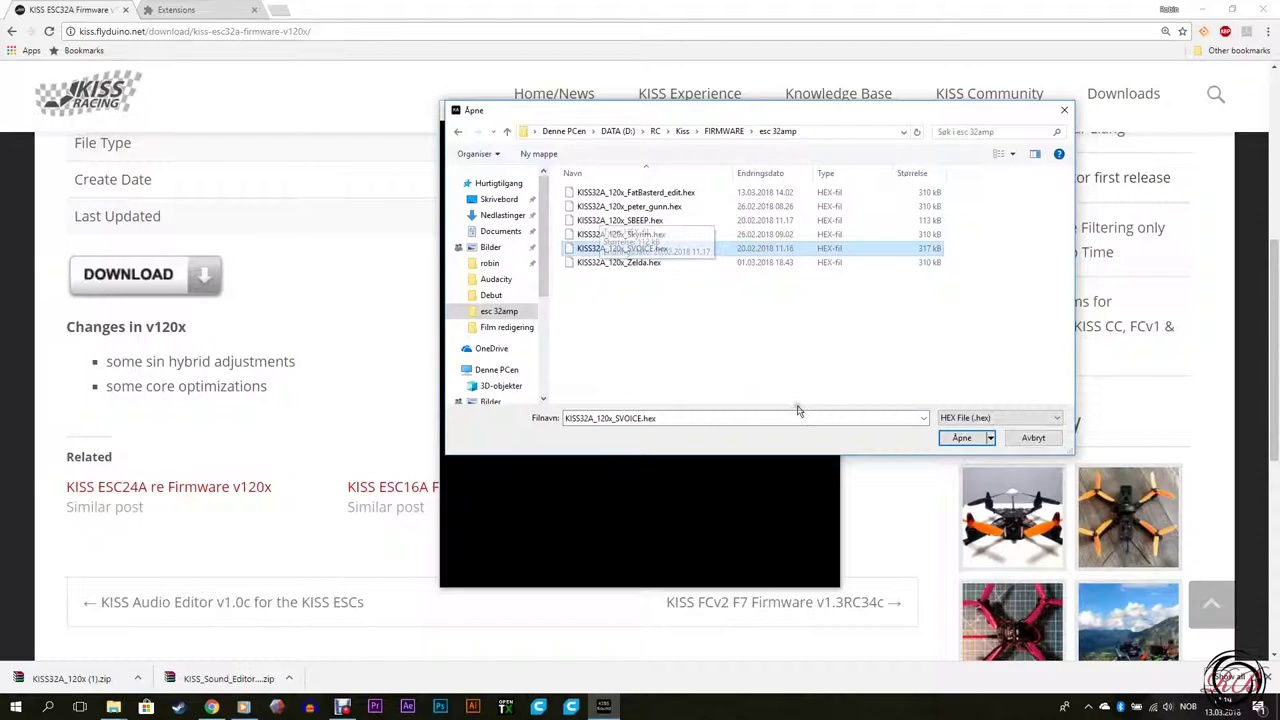
{"action": "left_click", "coordinate": [958, 438]}
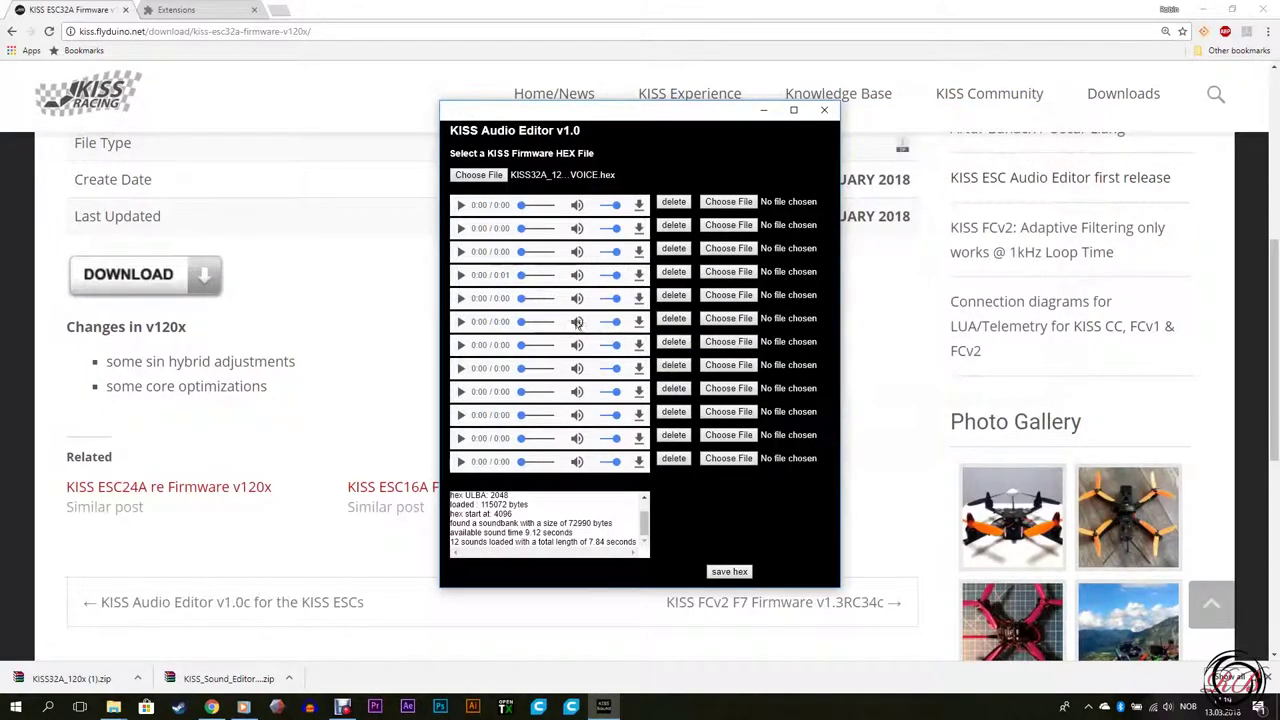
{"action": "left_click", "coordinate": [461, 205]}
{"action": "left_click", "coordinate": [461, 229]}
Delete all twelve sounds from the loaded firmware, working from sound 12 up to sound 1
{"action": "left_click", "coordinate": [673, 458]}
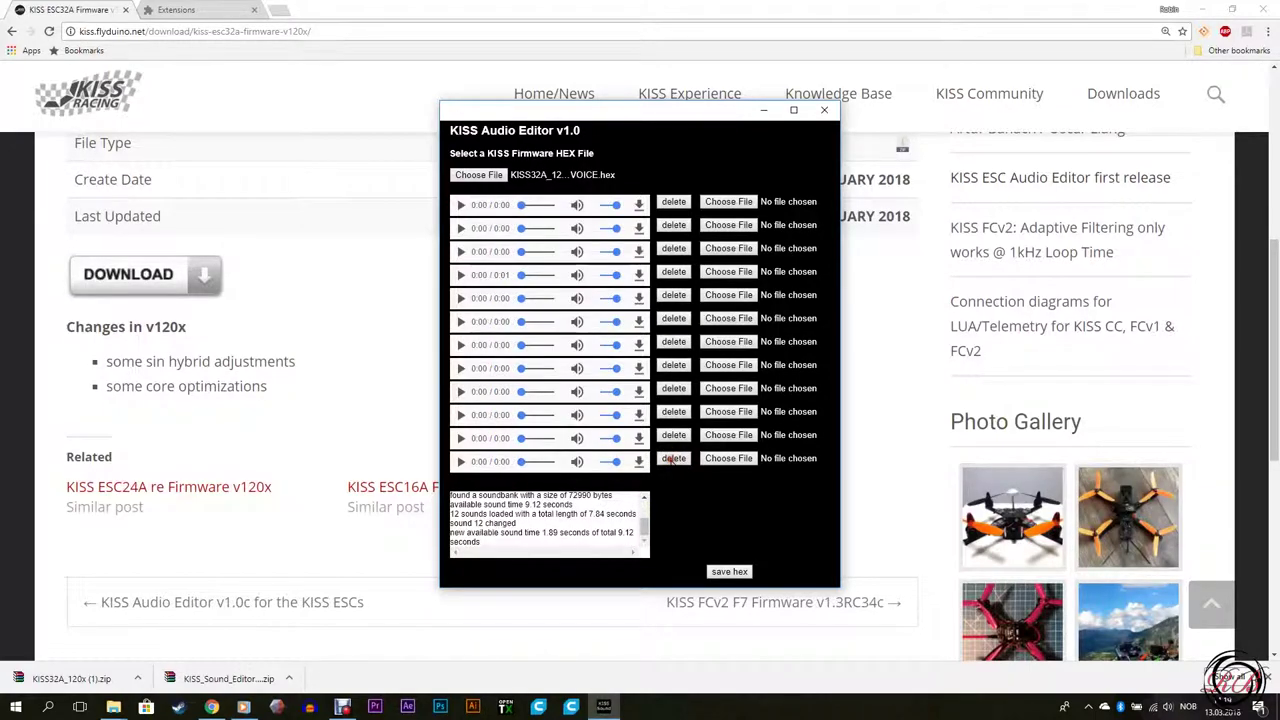
{"action": "left_click", "coordinate": [674, 435]}
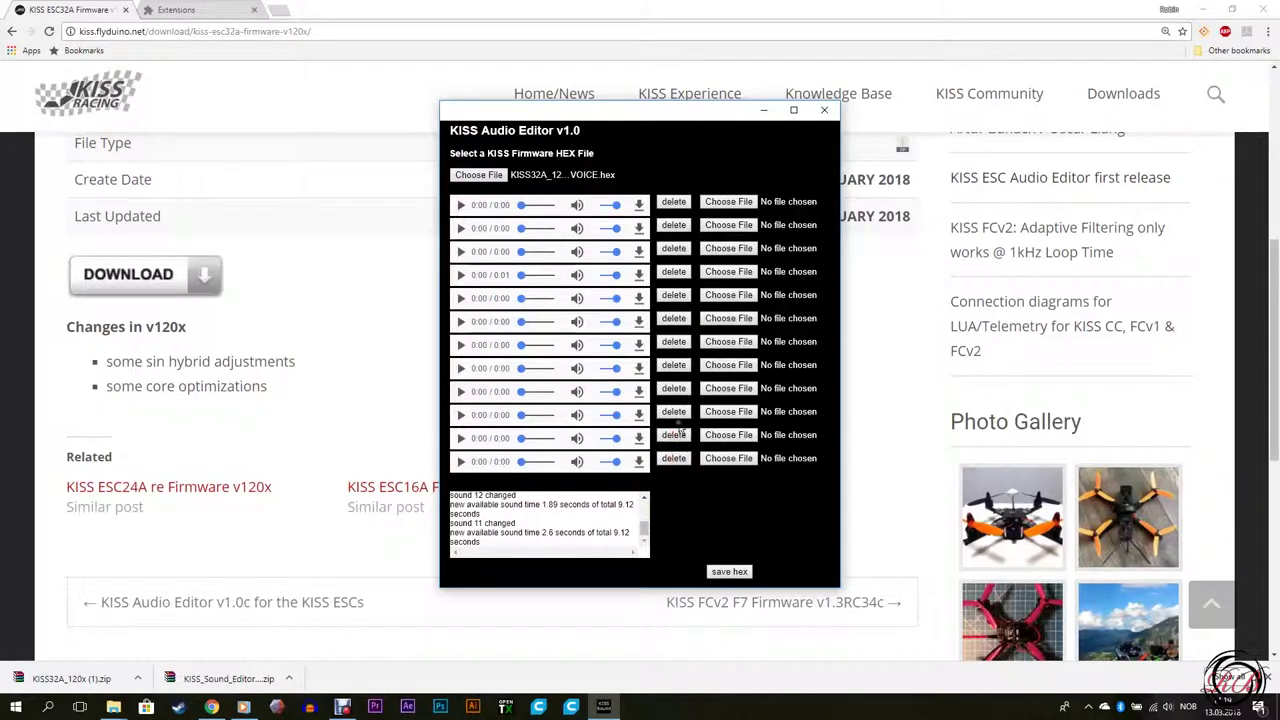
{"action": "left_click", "coordinate": [674, 411]}
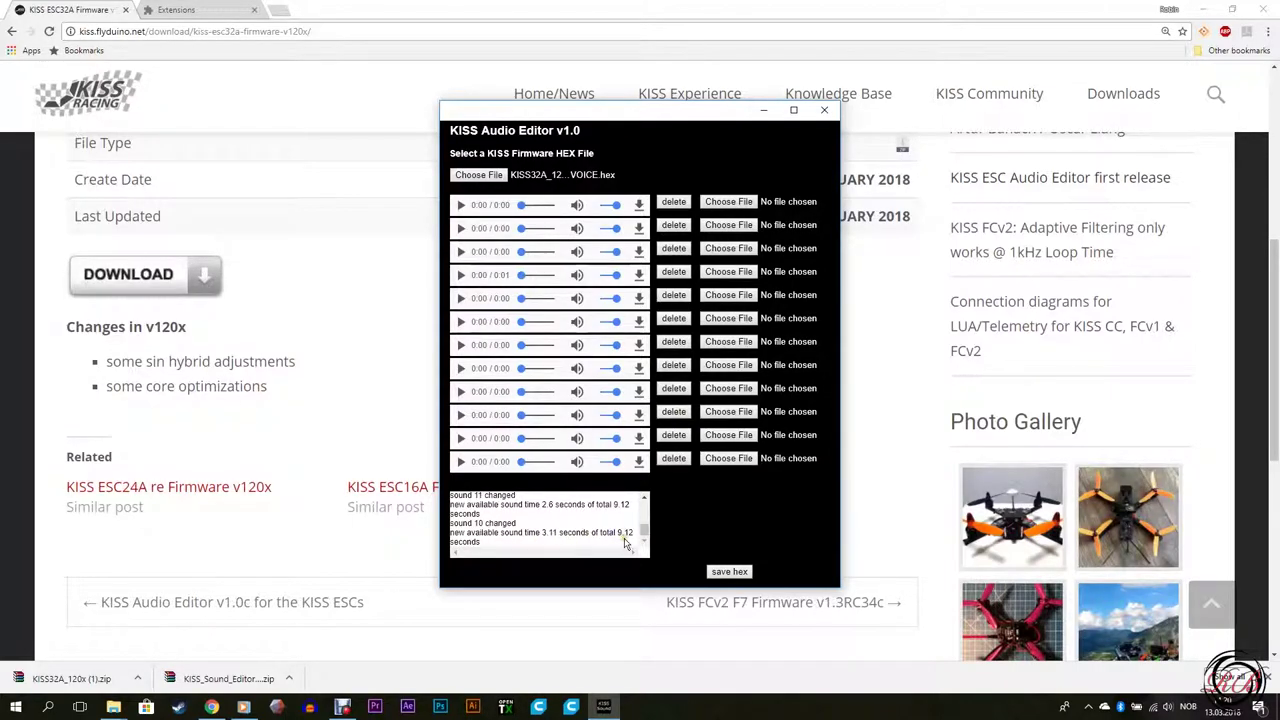
{"action": "left_click", "coordinate": [674, 388]}
{"action": "left_click", "coordinate": [674, 365]}
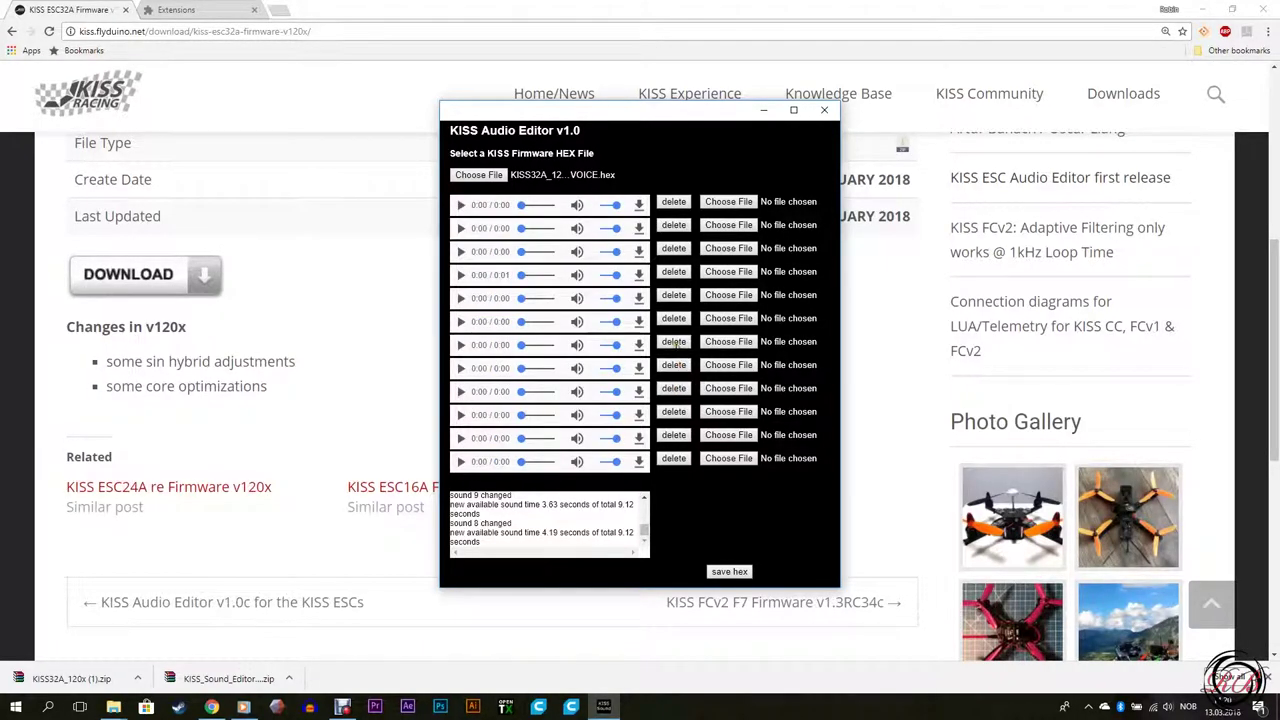
{"action": "left_click", "coordinate": [674, 341]}
{"action": "left_click", "coordinate": [674, 318]}
{"action": "left_click", "coordinate": [674, 295]}
{"action": "left_click", "coordinate": [674, 271]}
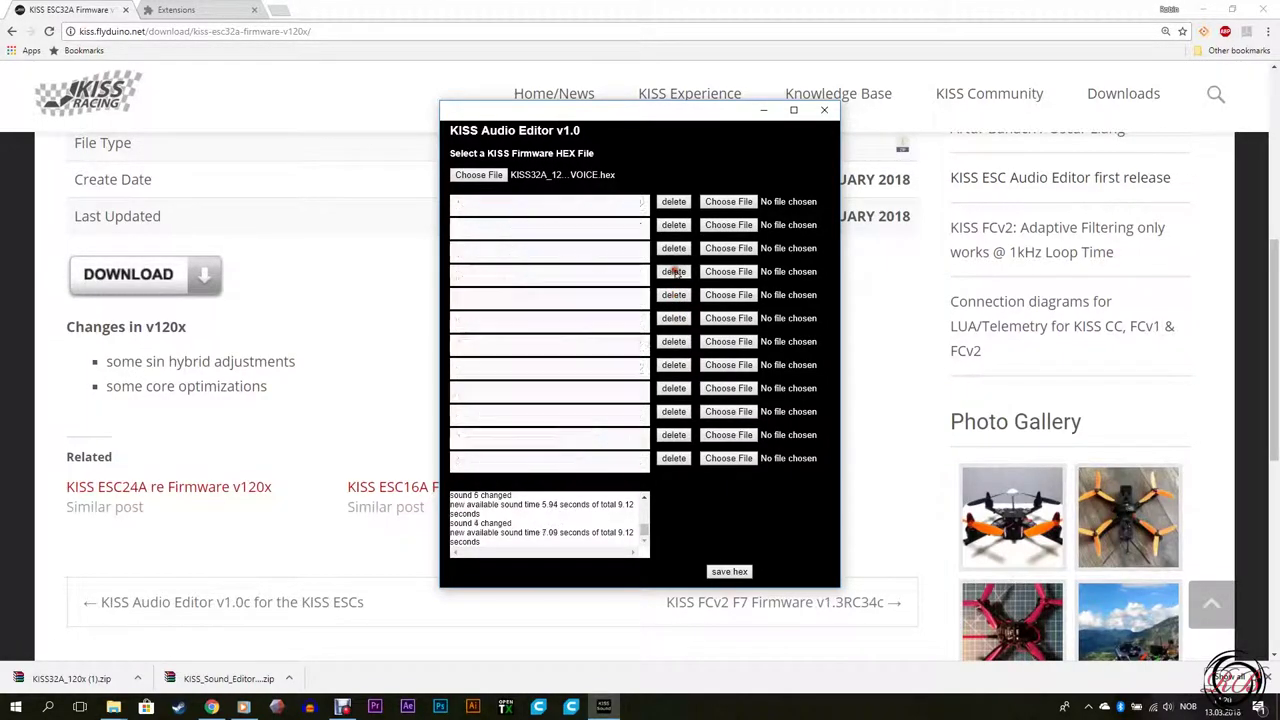
{"action": "left_click", "coordinate": [674, 248]}
{"action": "left_click", "coordinate": [674, 225]}
{"action": "left_click", "coordinate": [673, 203]}
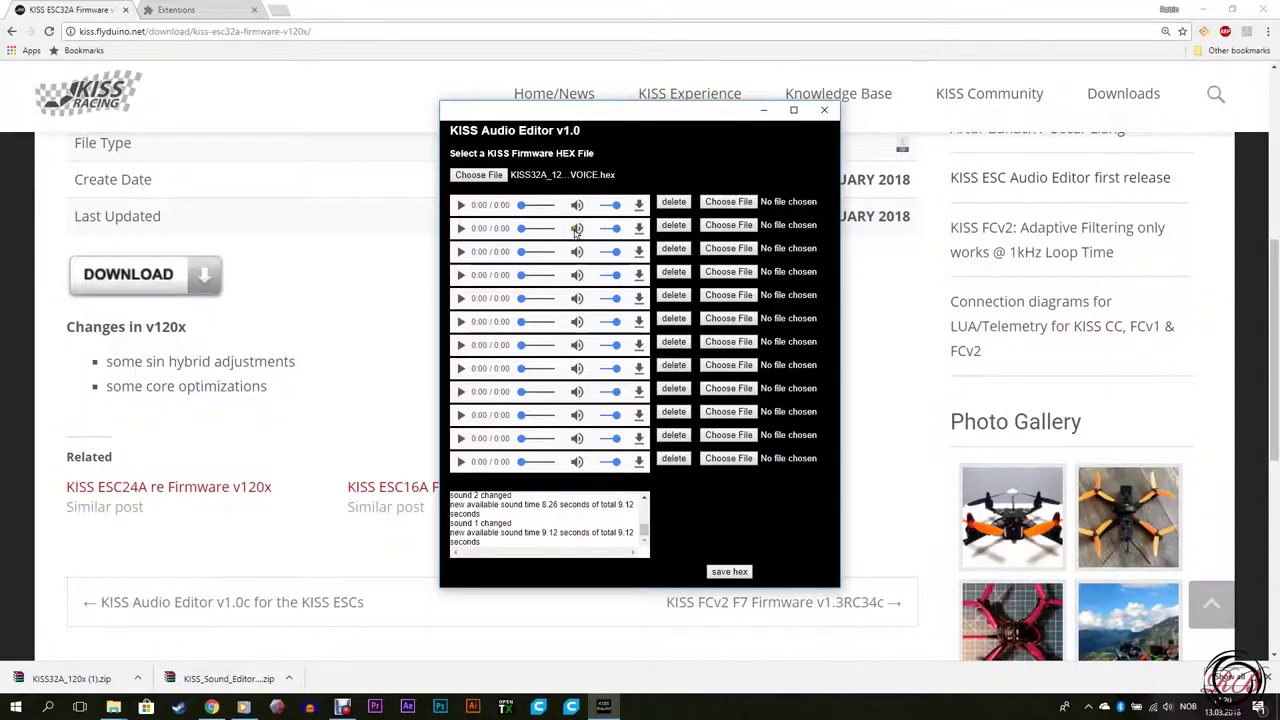
Load the Behave clip from the user's Dokumenter > Audacity folder into sound 1 and play it
{"action": "left_click", "coordinate": [751, 205]}
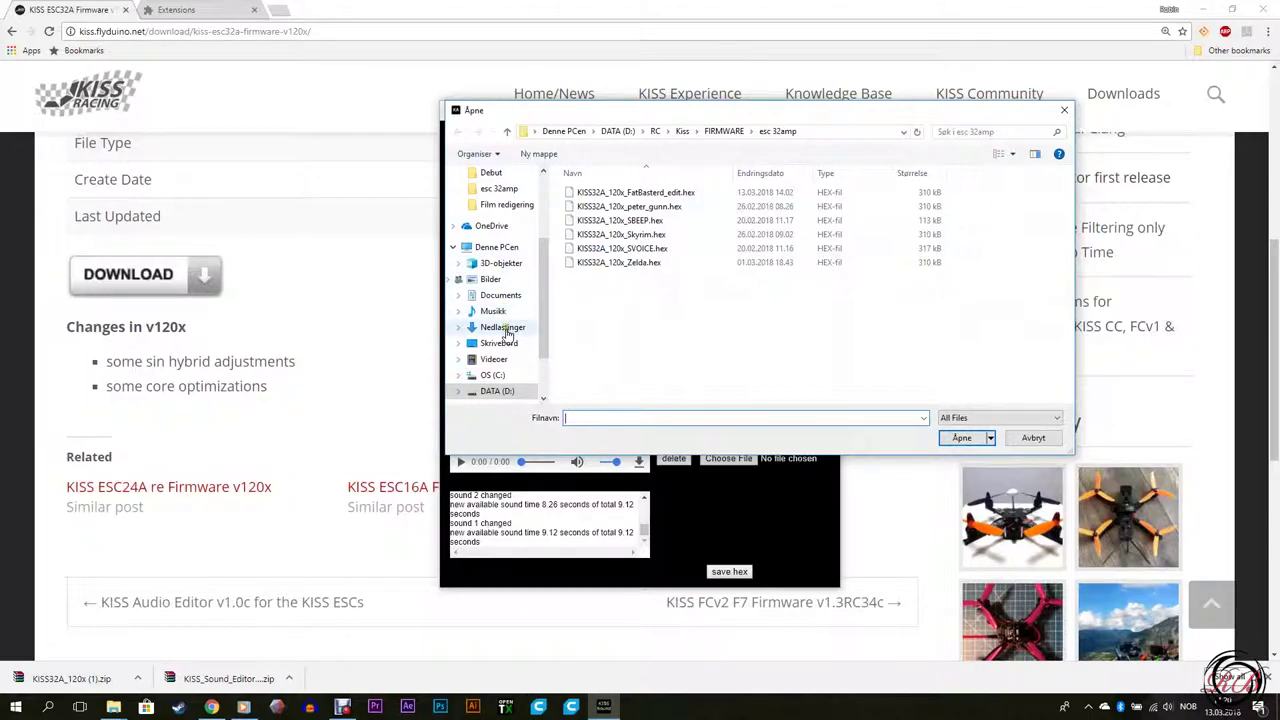
{"action": "left_click", "coordinate": [503, 248]}
{"action": "scroll", "coordinate": [505, 252], "scroll_direction": "up", "scroll_amount": 3}
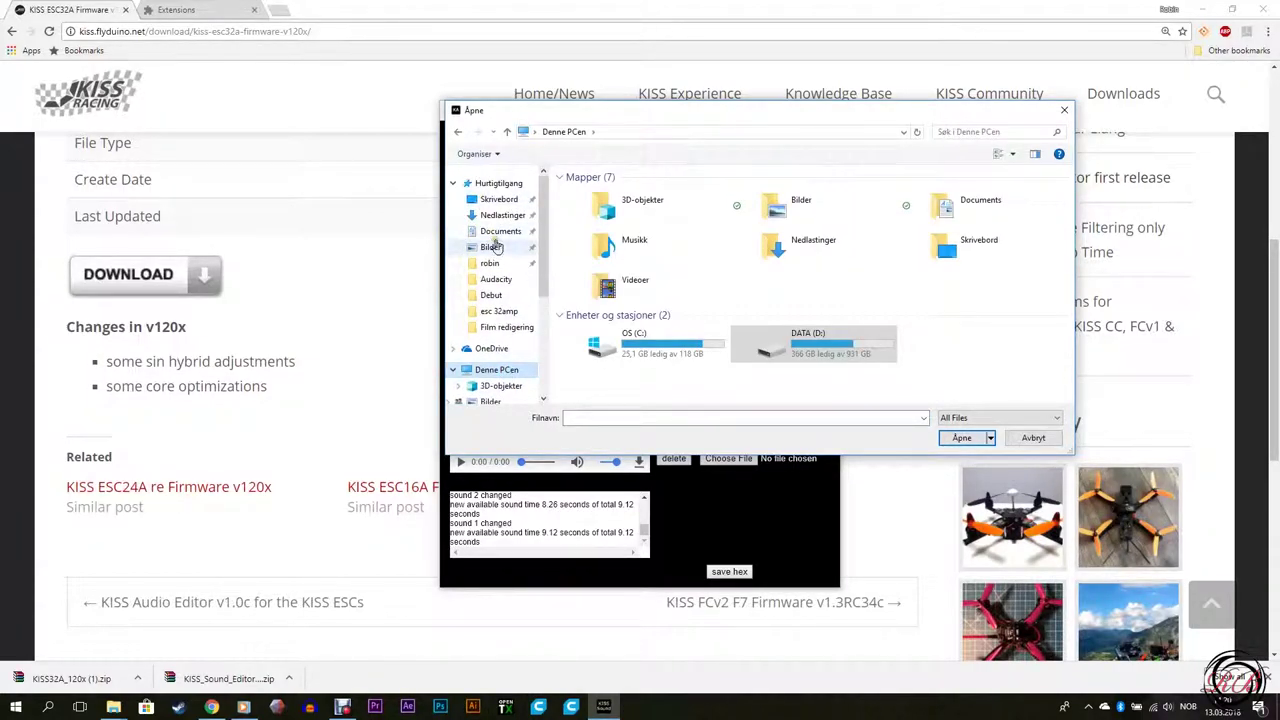
{"action": "left_click", "coordinate": [490, 264]}
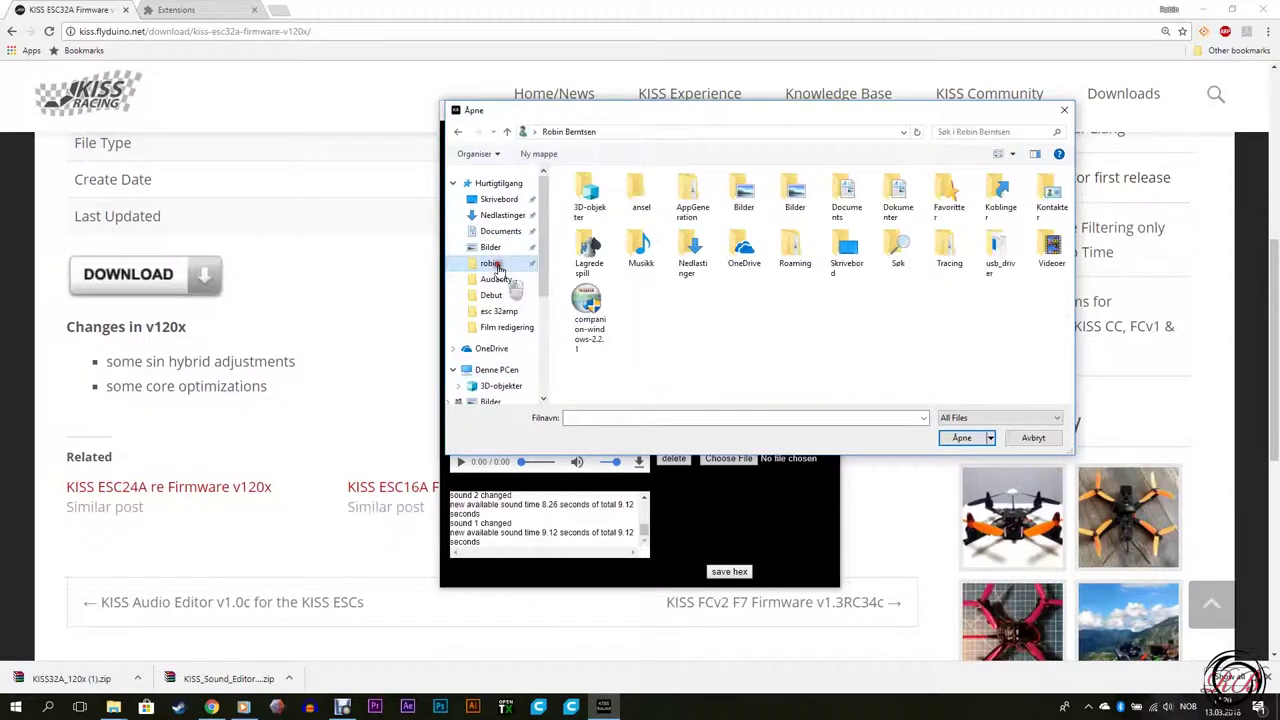
{"action": "double_click", "coordinate": [890, 197]}
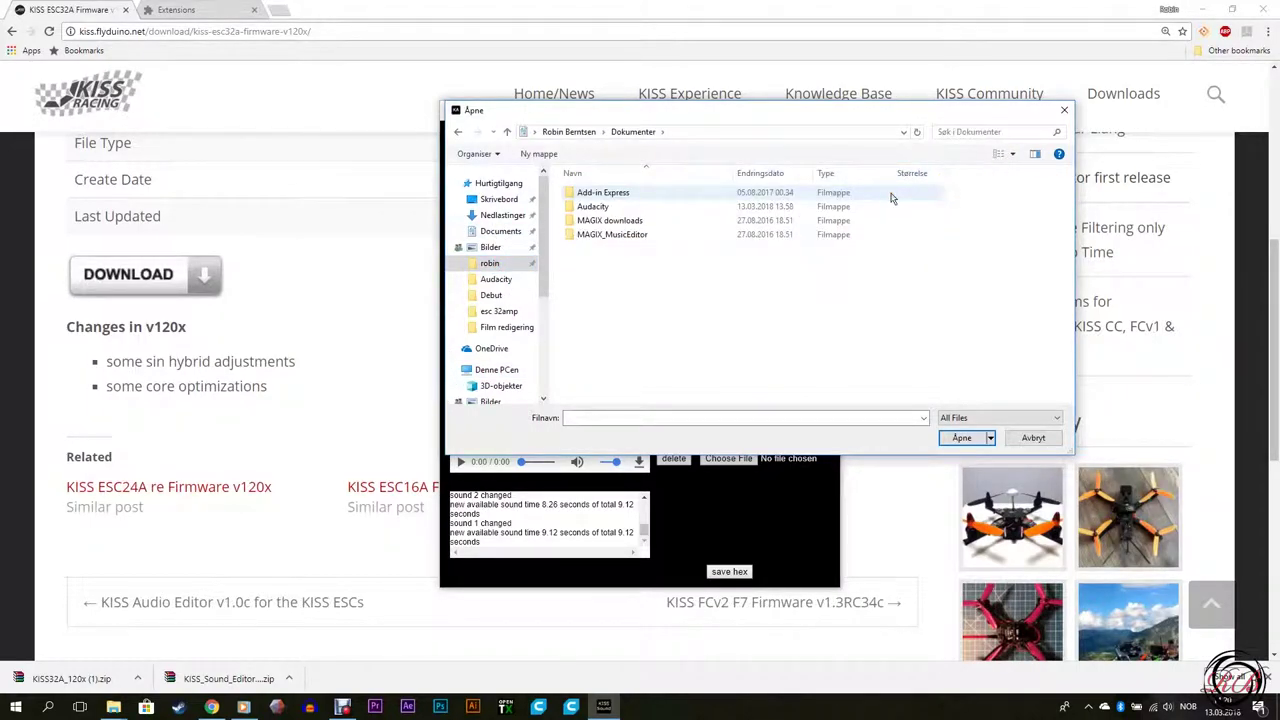
{"action": "double_click", "coordinate": [742, 208]}
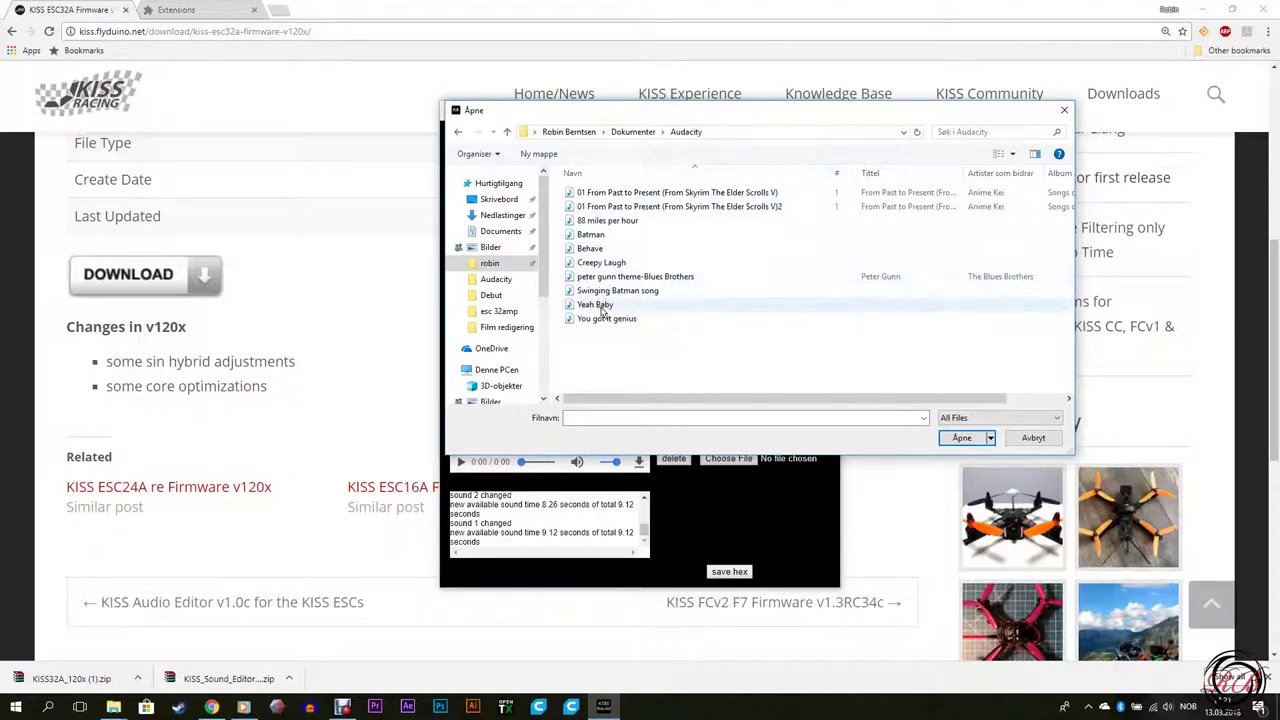
{"action": "left_click", "coordinate": [598, 237]}
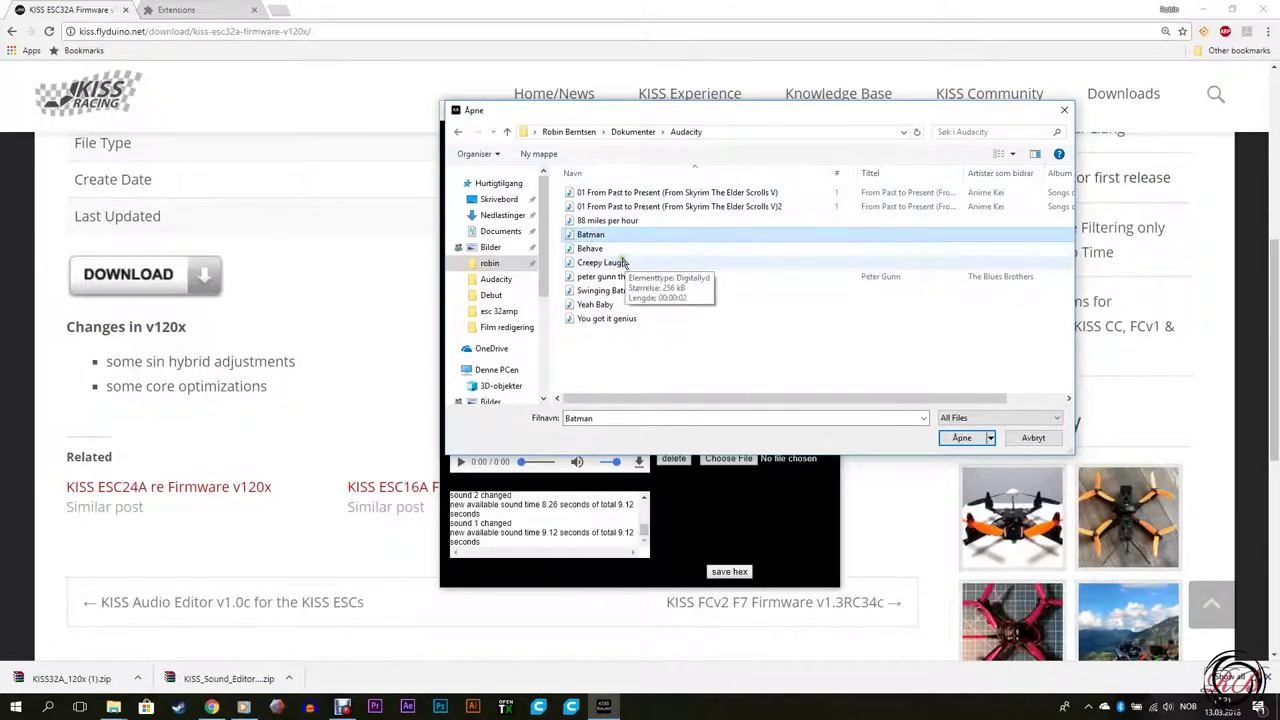
{"action": "left_click", "coordinate": [622, 249]}
{"action": "left_click", "coordinate": [968, 440]}
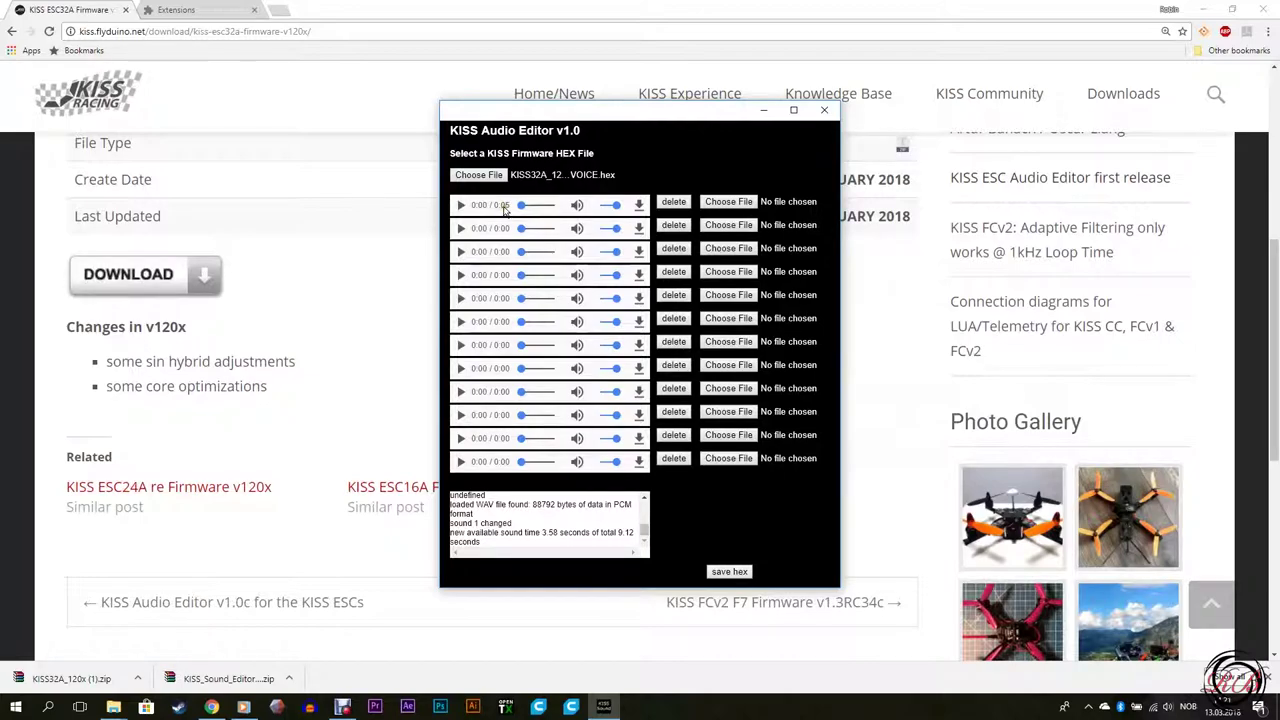
{"action": "left_click", "coordinate": [461, 205]}
{"action": "left_click", "coordinate": [461, 205]}
Replace sound 1 with the Creepy Laugh clip from the Audacity folder and play it
{"action": "left_click", "coordinate": [737, 203]}
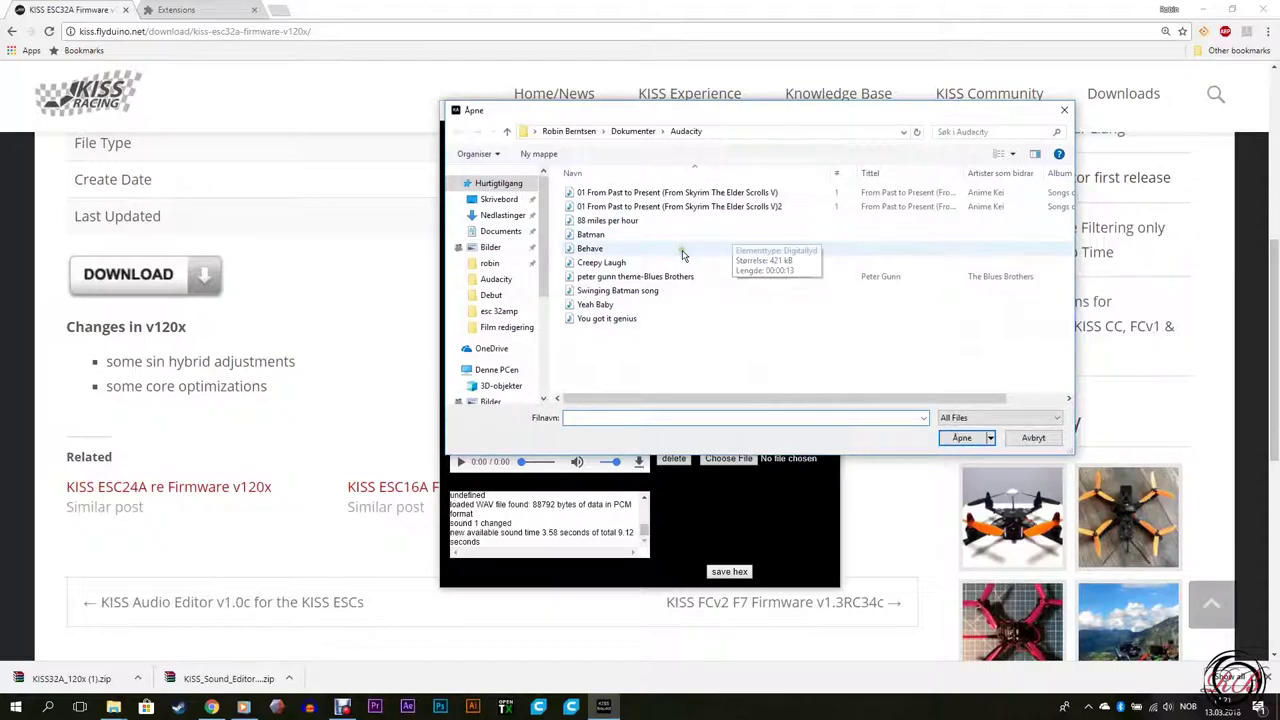
{"action": "left_click", "coordinate": [684, 262]}
{"action": "left_click", "coordinate": [962, 438]}
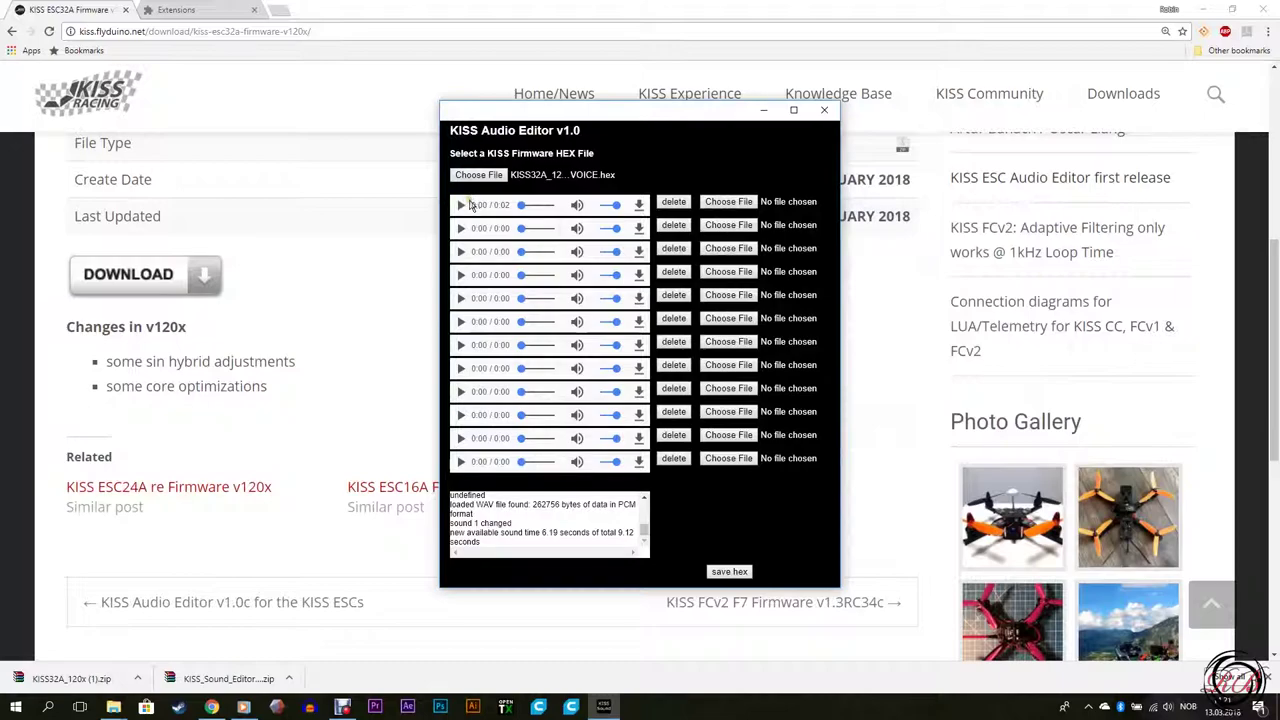
{"action": "left_click", "coordinate": [461, 205]}
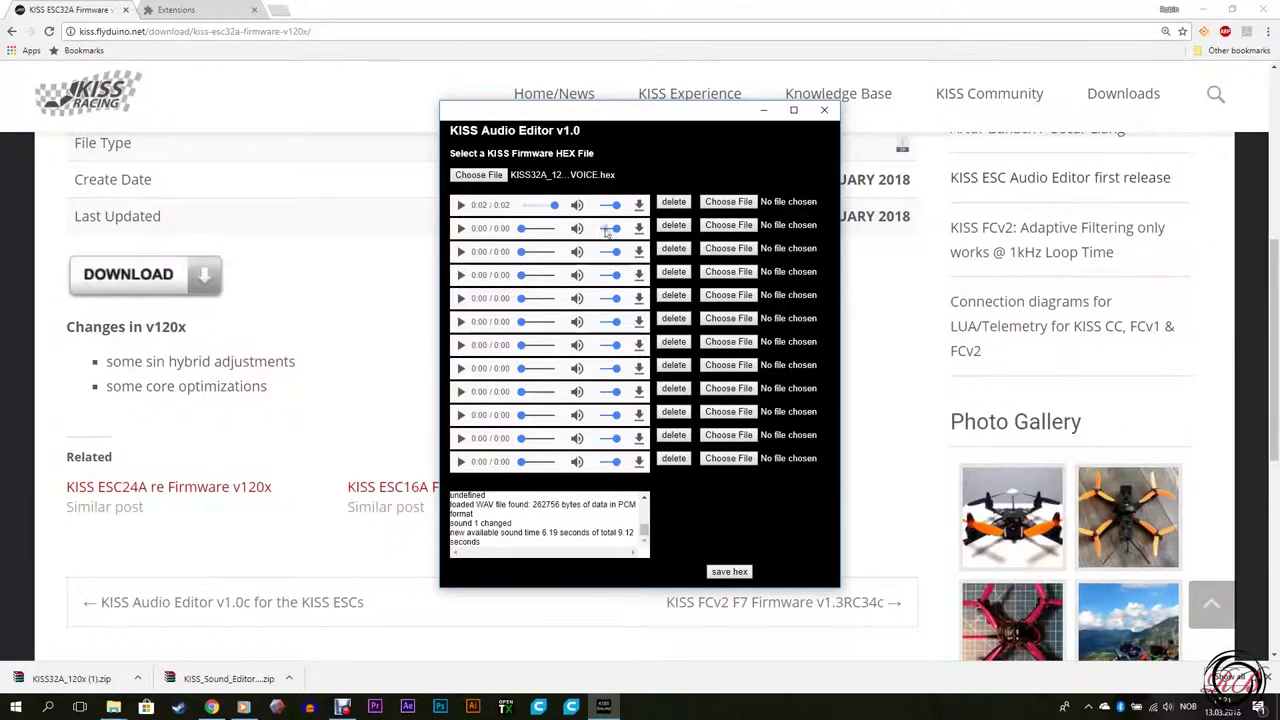
Start saving the edited hex to the esc 32amp folder, replace SVOICE in the file name, and cancel the save
{"action": "left_click", "coordinate": [729, 572]}
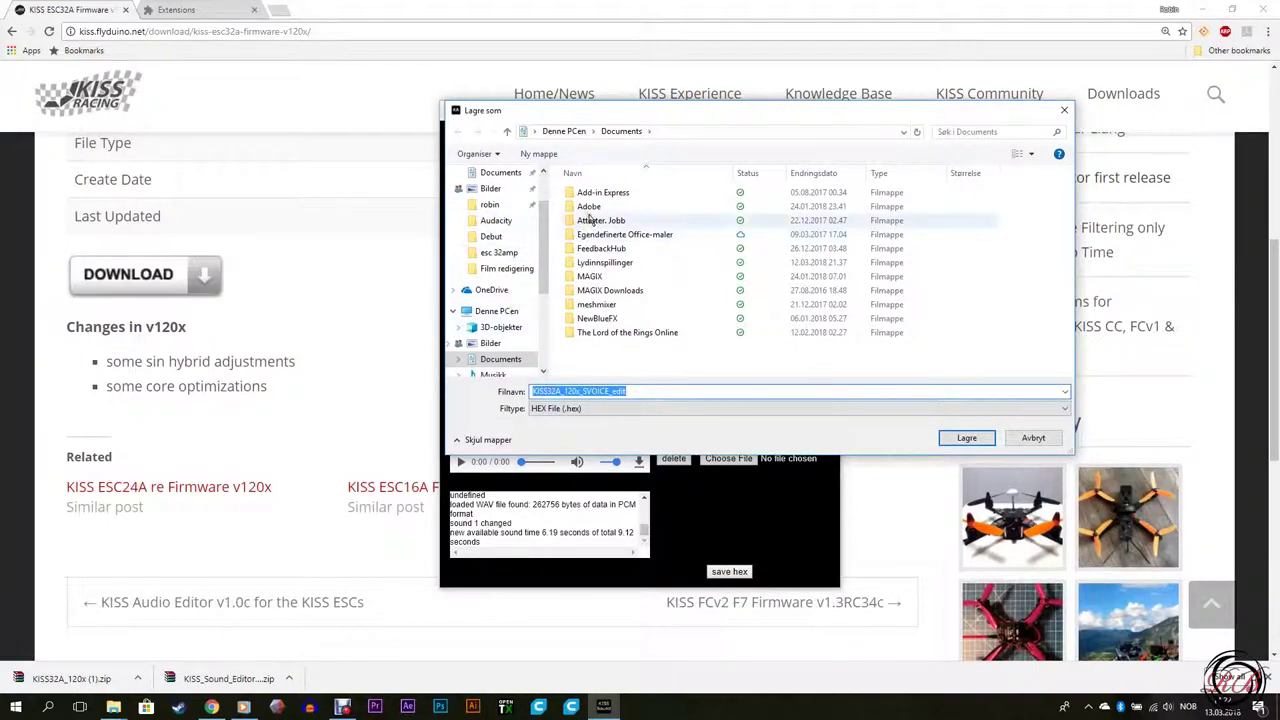
{"action": "left_click", "coordinate": [505, 254]}
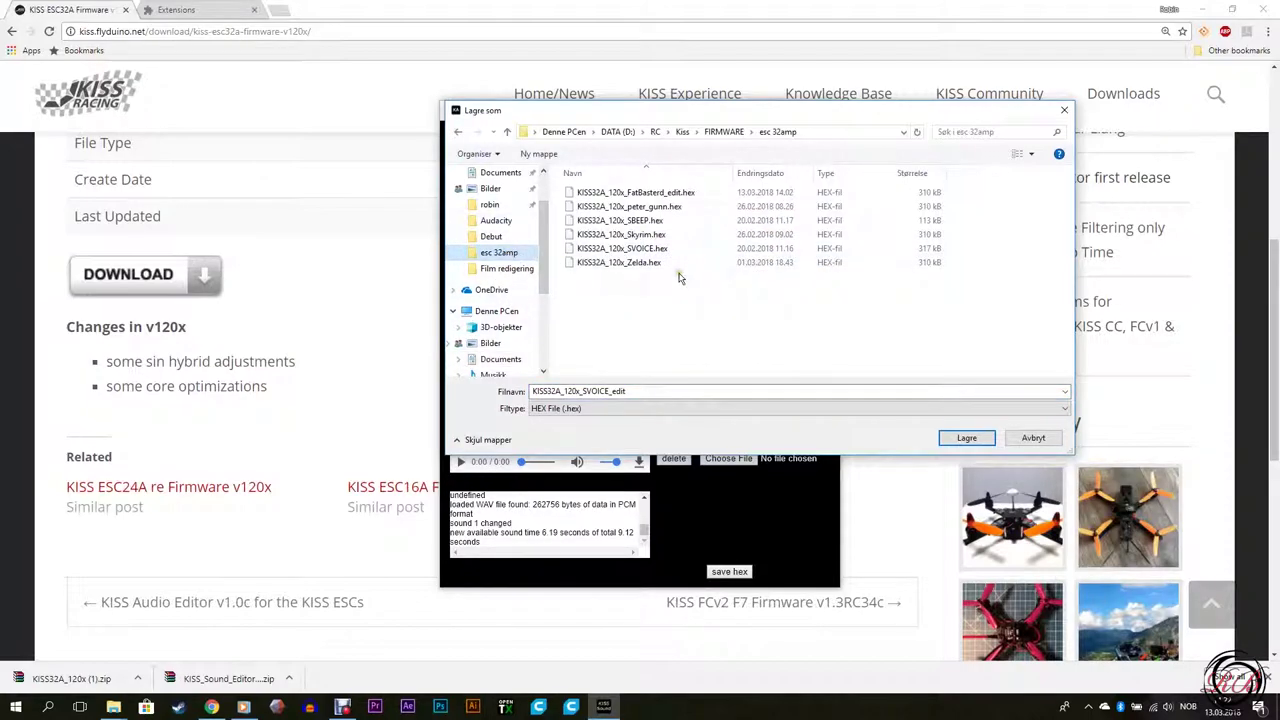
{"action": "left_click", "coordinate": [607, 390]}
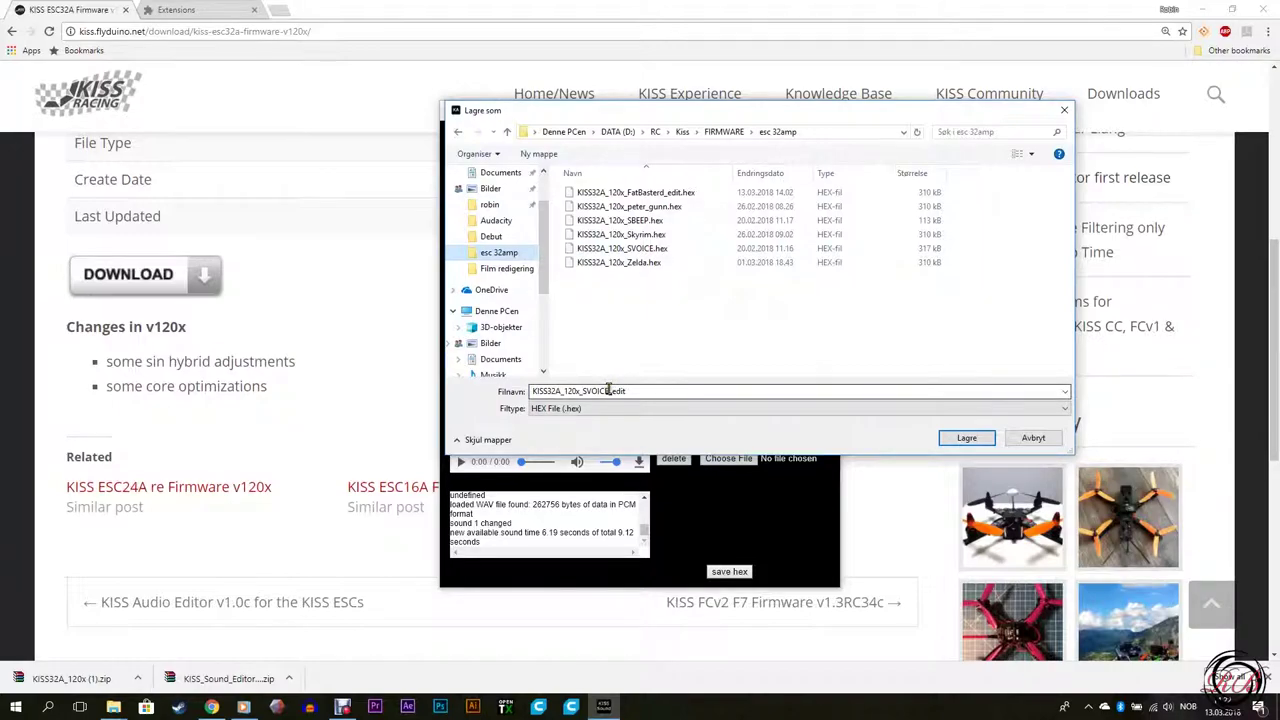
{"action": "double_click", "coordinate": [607, 390]}
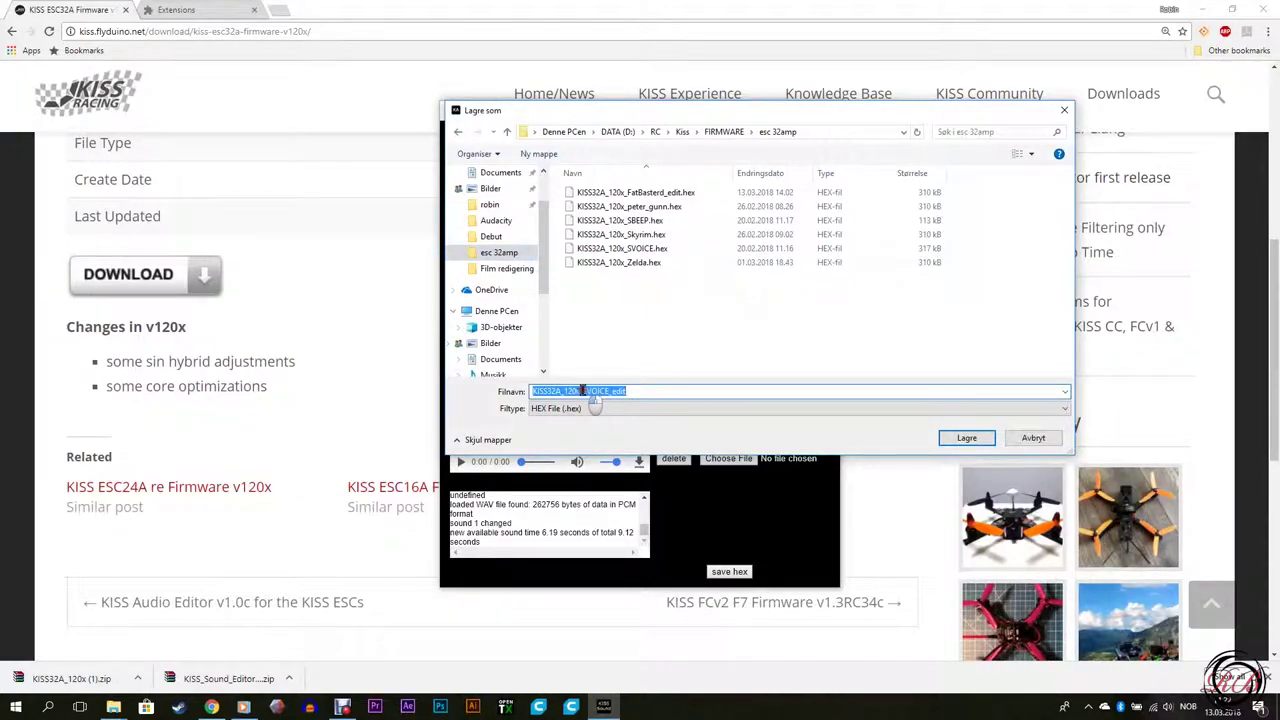
{"action": "left_click_drag", "start_coordinate": [581, 391], "coordinate": [607, 391]}
{"action": "key", "text": "BackSpace"}
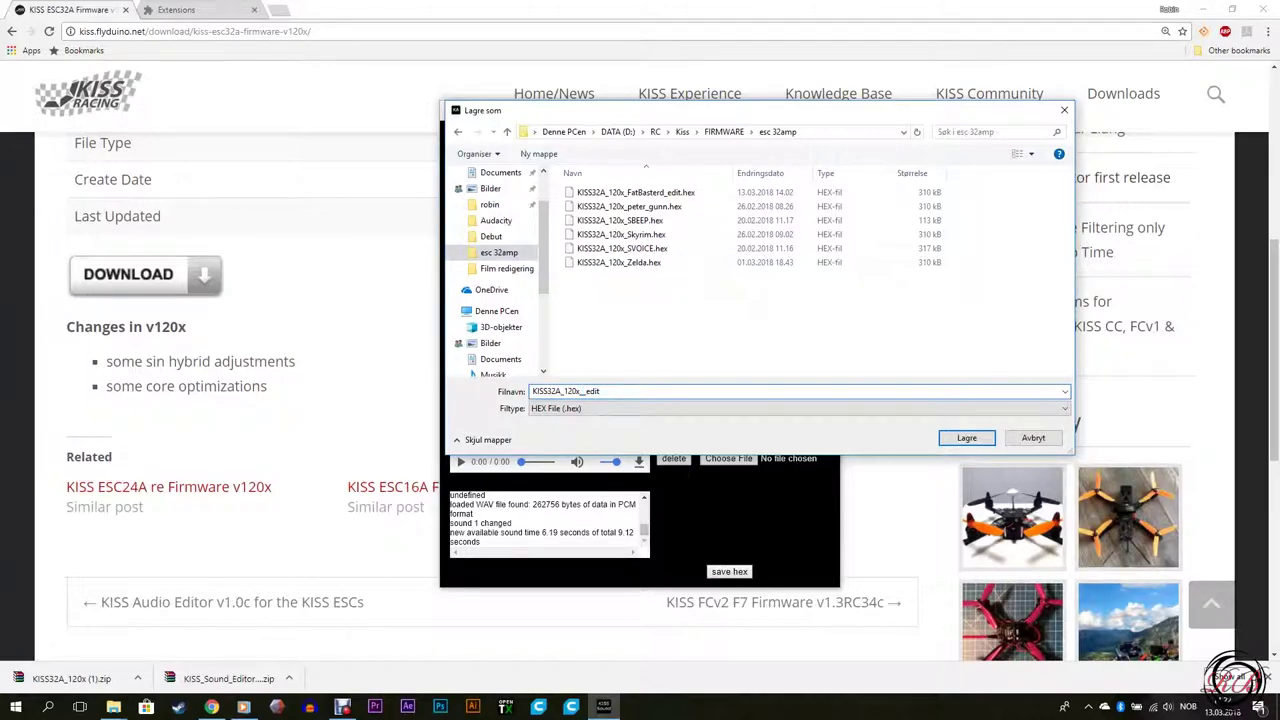
{"action": "type", "text": "lf"}
{"action": "left_click", "coordinate": [1033, 437]}
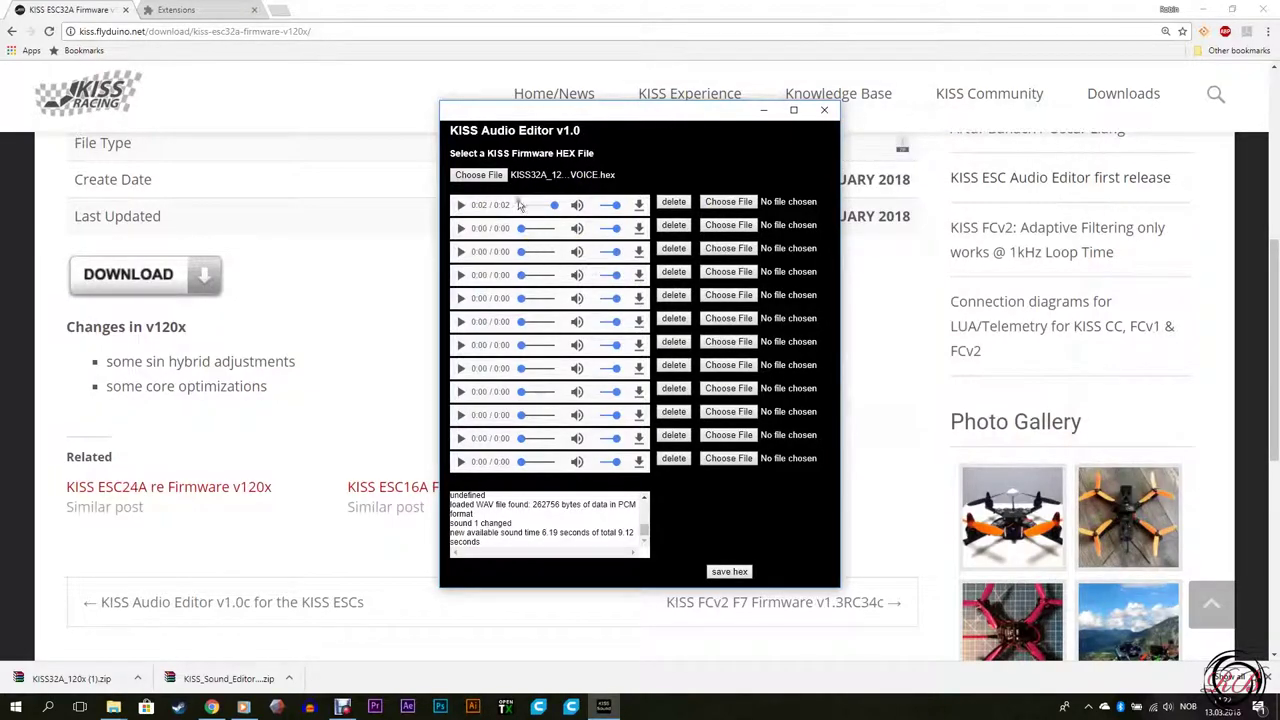
Switch to the browser and open the KISS ESC24A downloads page on the KISS site
{"action": "mouse_move", "coordinate": [1022, 68]}
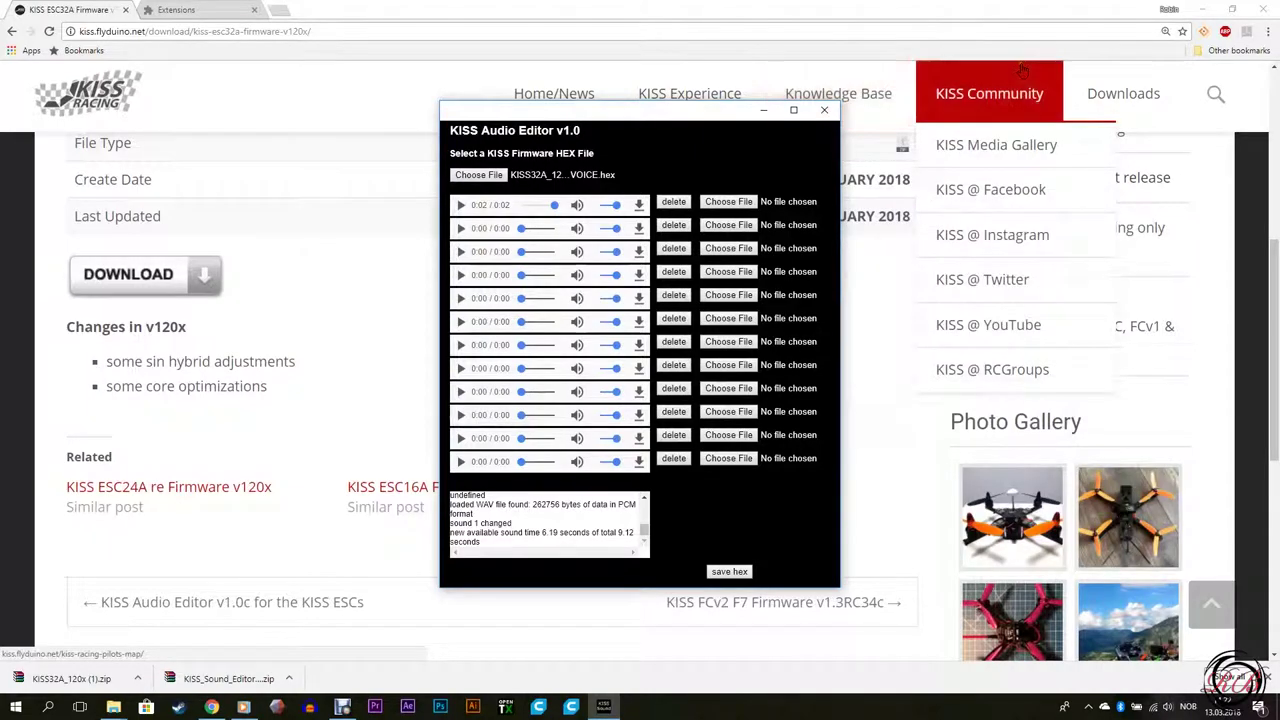
{"action": "left_click", "coordinate": [638, 34]}
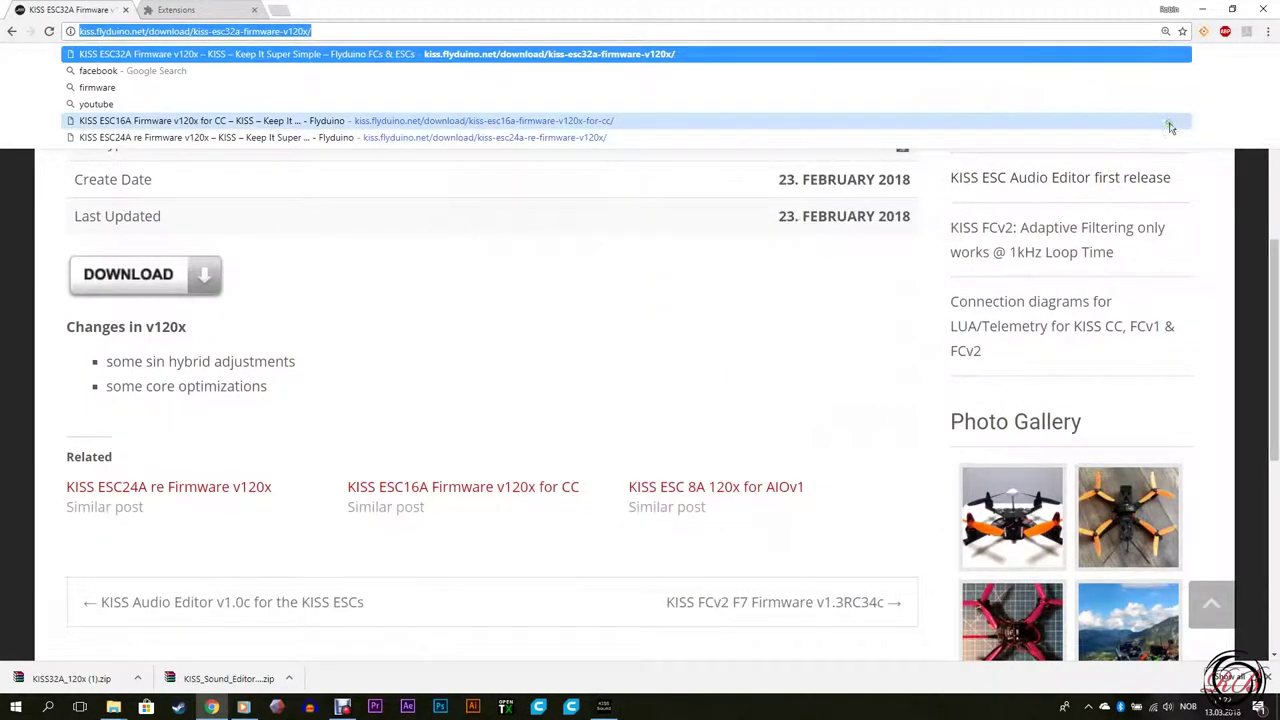
{"action": "left_click", "coordinate": [869, 315]}
{"action": "mouse_move", "coordinate": [1123, 93]}
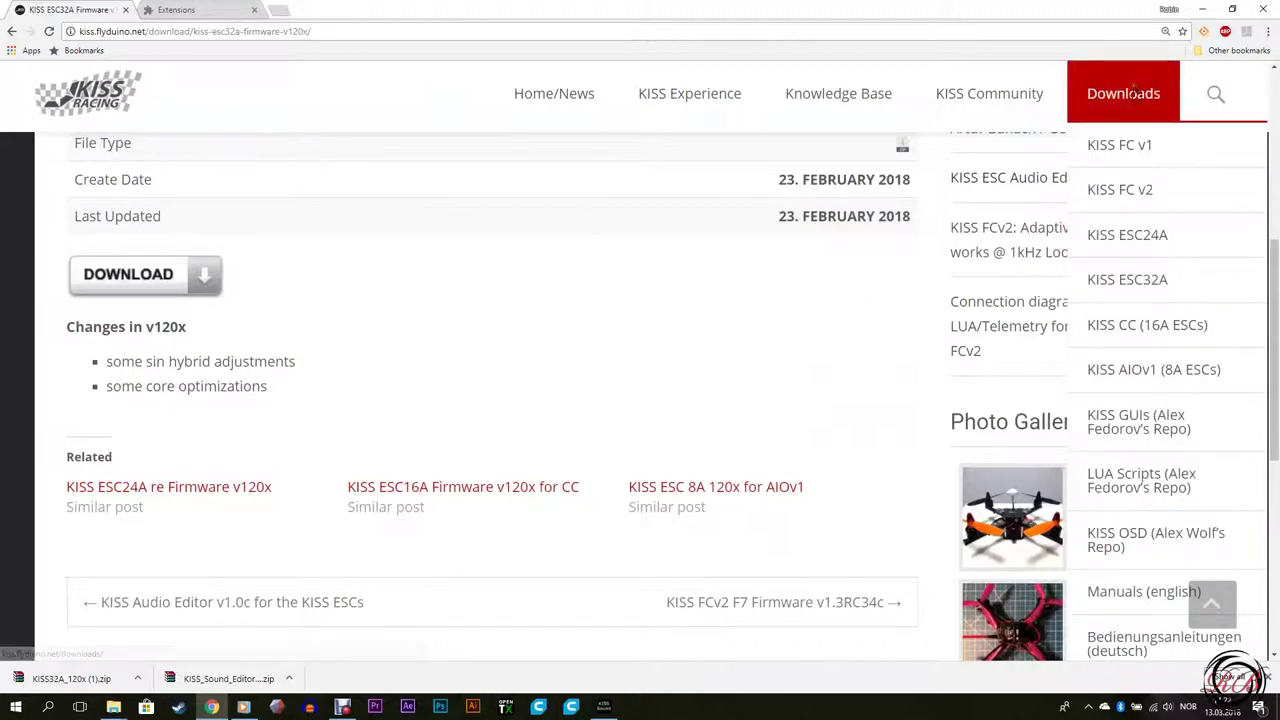
{"action": "left_click", "coordinate": [1148, 244]}
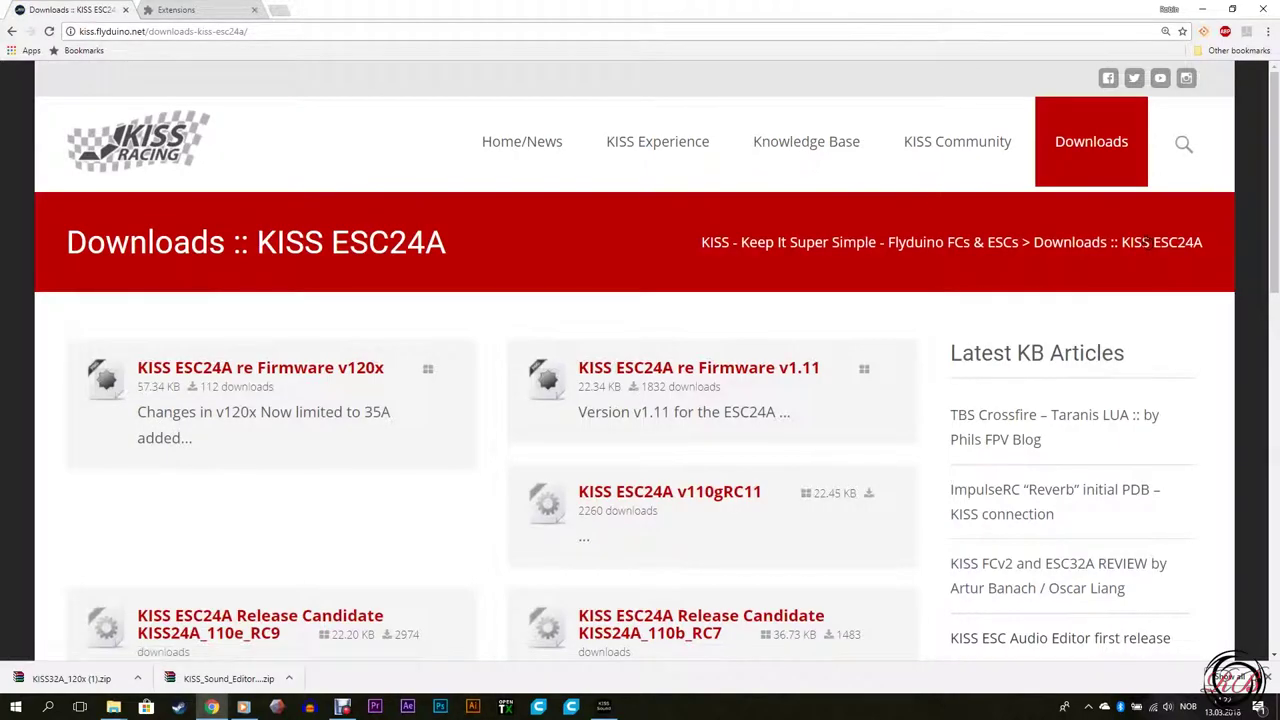
Open the KISS ESC24A re Firmware v120x page and download the firmware archive
{"action": "scroll", "coordinate": [595, 344], "scroll_direction": "down", "scroll_amount": 1}
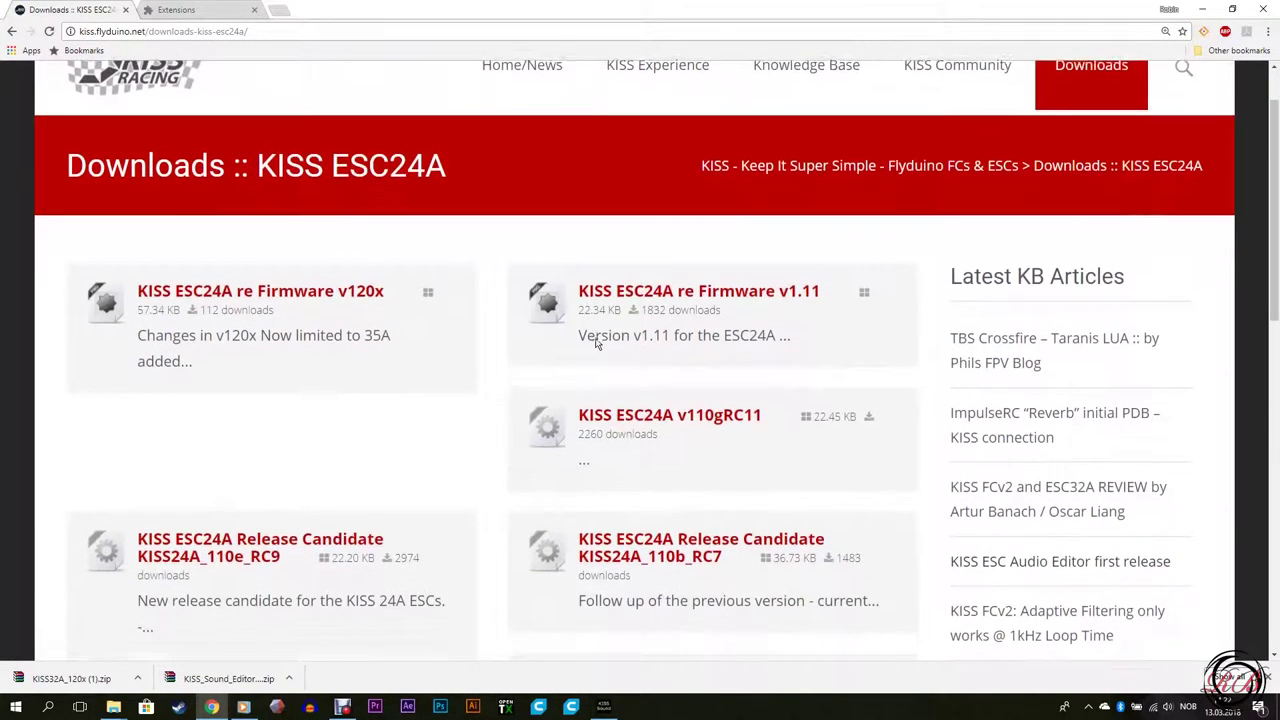
{"action": "left_click", "coordinate": [336, 274]}
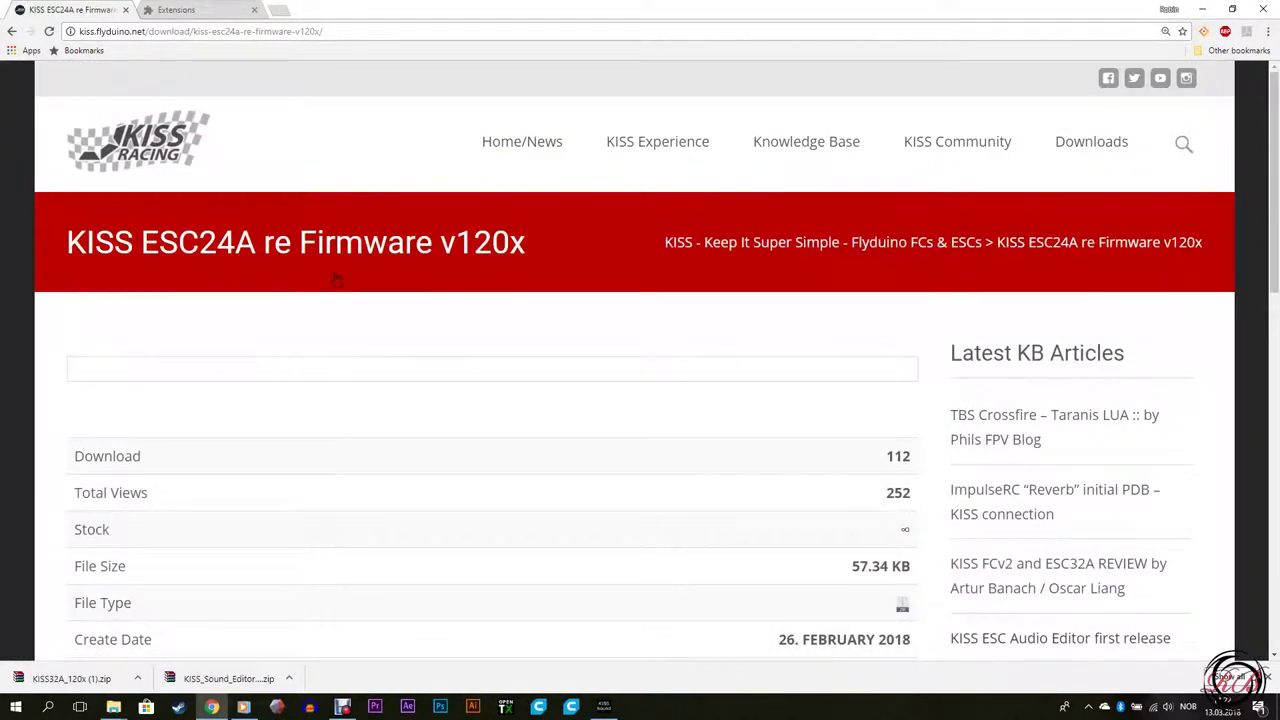
{"action": "scroll", "coordinate": [336, 279], "scroll_direction": "down", "scroll_amount": 2}
{"action": "scroll", "coordinate": [336, 279], "scroll_direction": "down", "scroll_amount": 3}
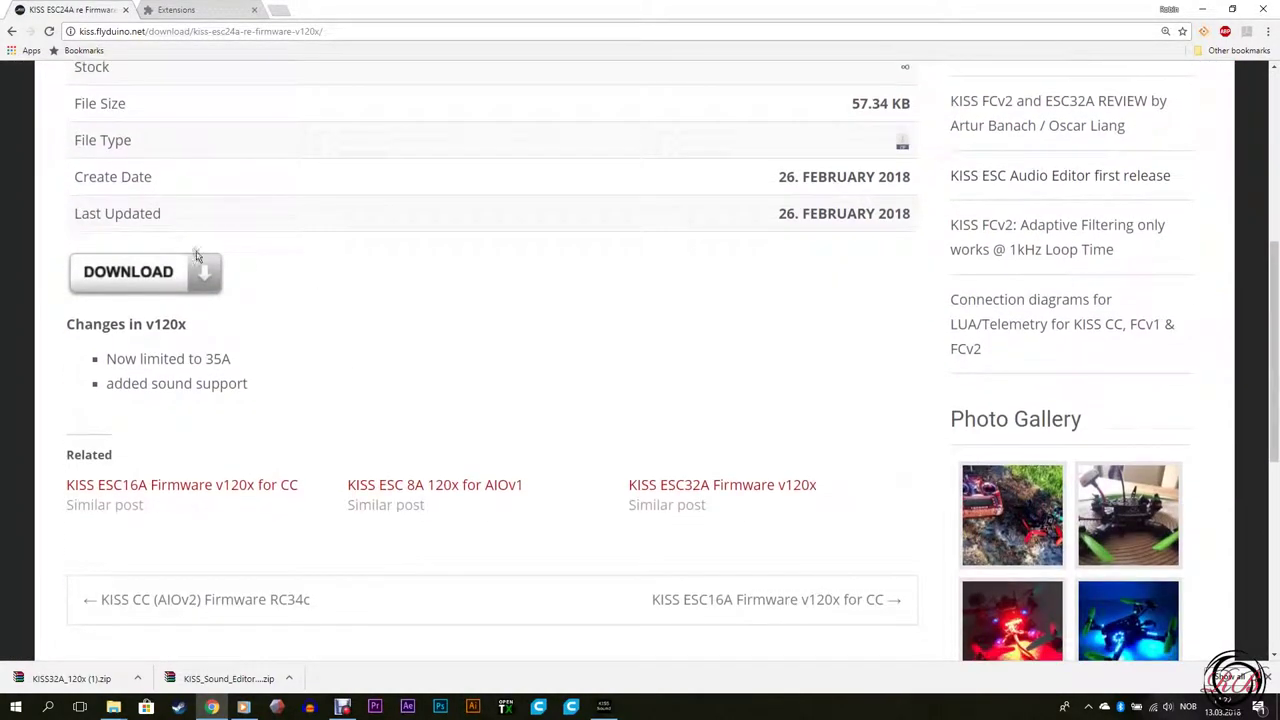
{"action": "left_click", "coordinate": [168, 285]}
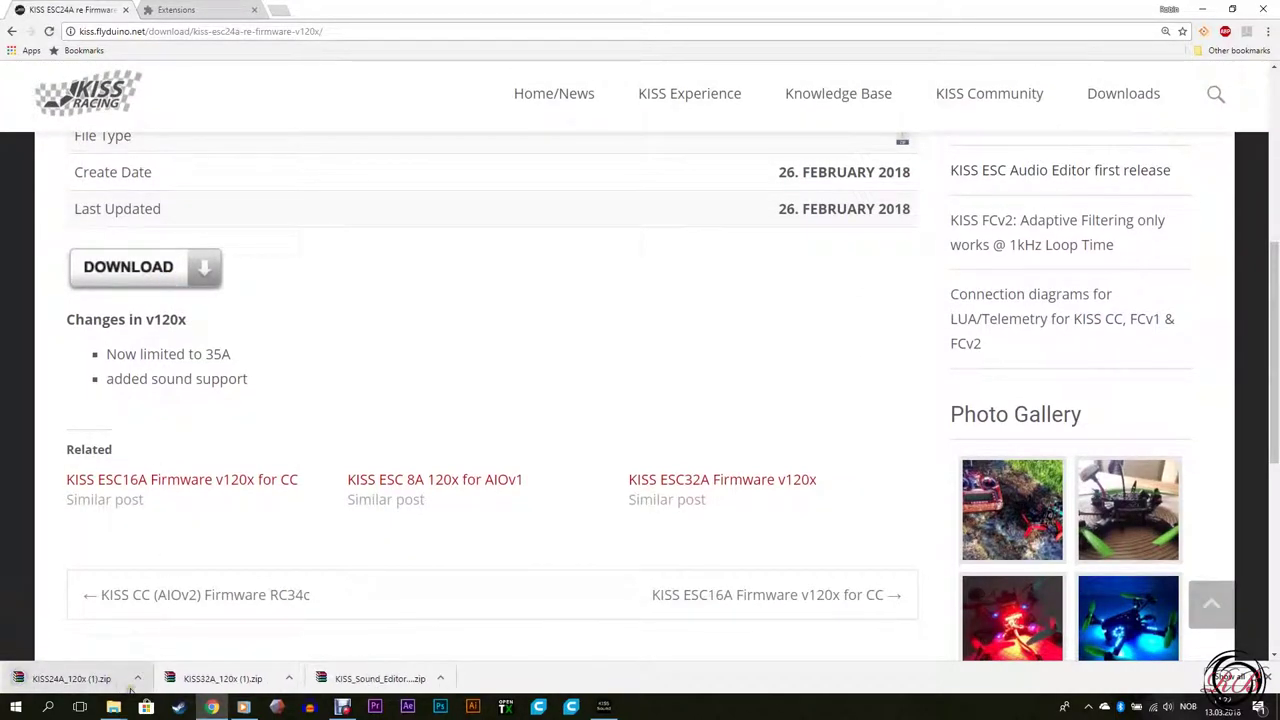
Inspect the hex files inside the downloaded KISS24A_120x (1) archive, close it, and get the downloads folder out of the way
{"action": "left_click", "coordinate": [137, 678]}
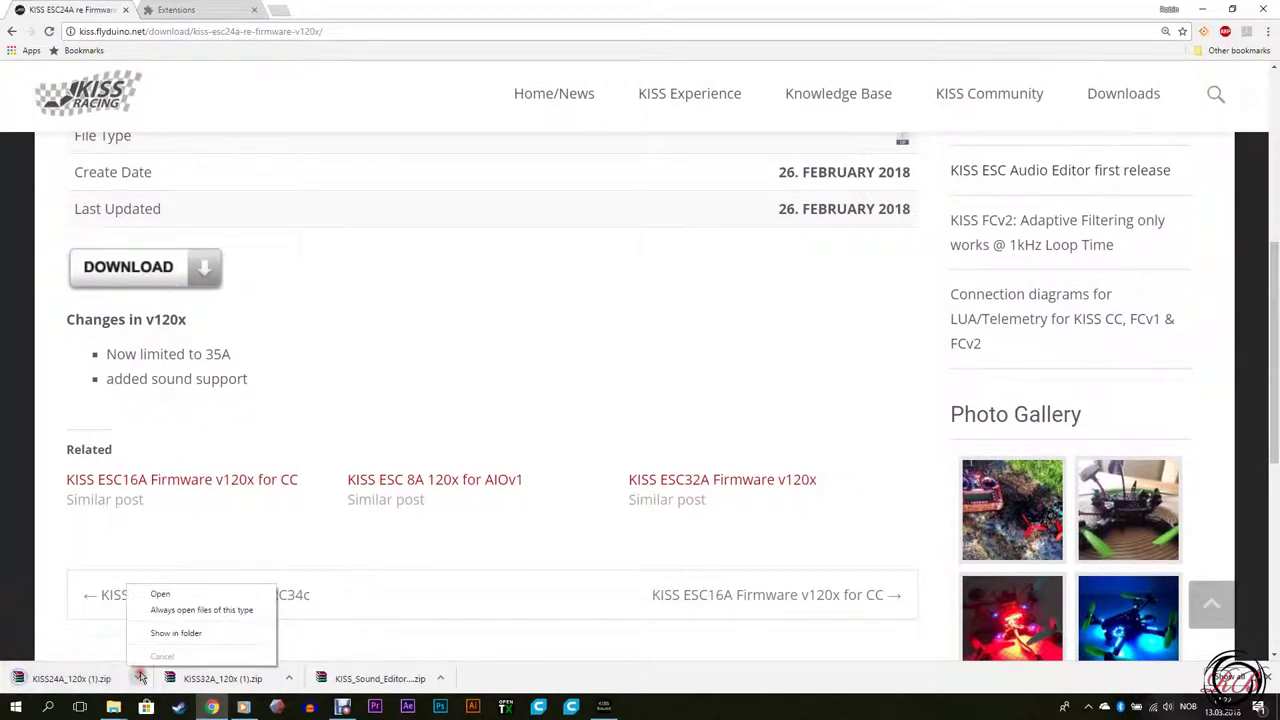
{"action": "left_click", "coordinate": [170, 634]}
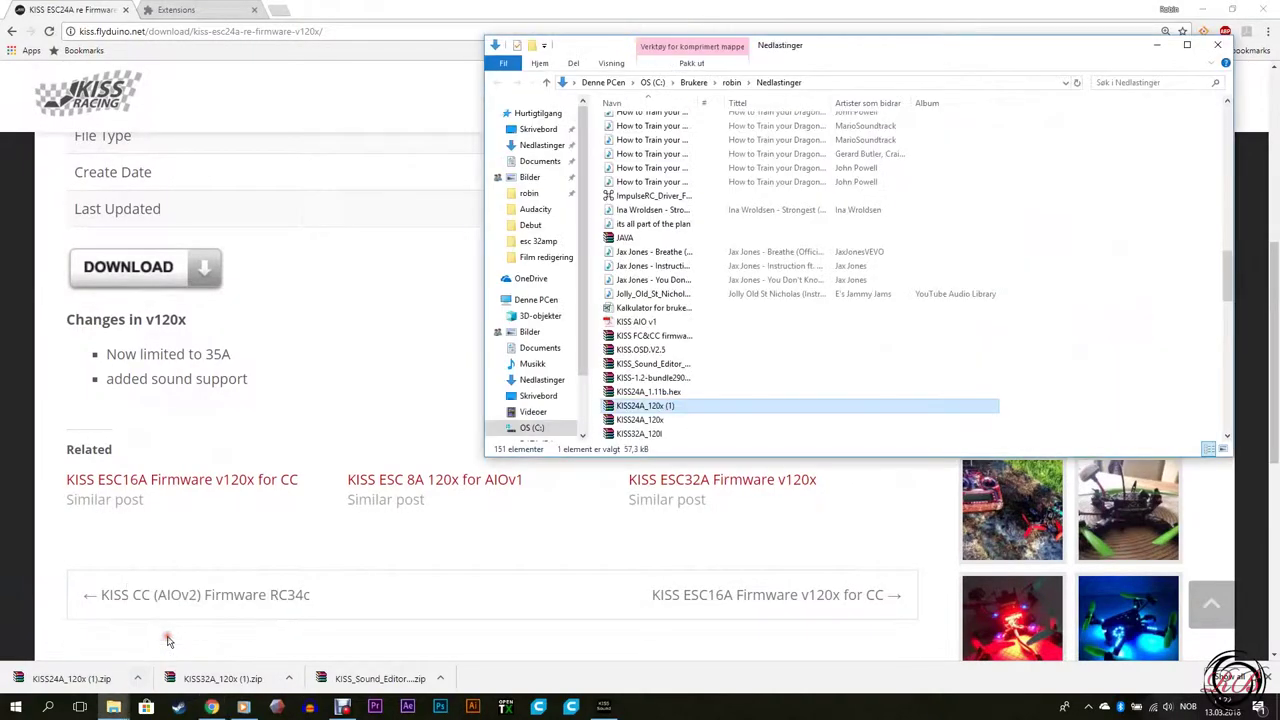
{"action": "left_click", "coordinate": [688, 410]}
{"action": "double_click", "coordinate": [716, 414]}
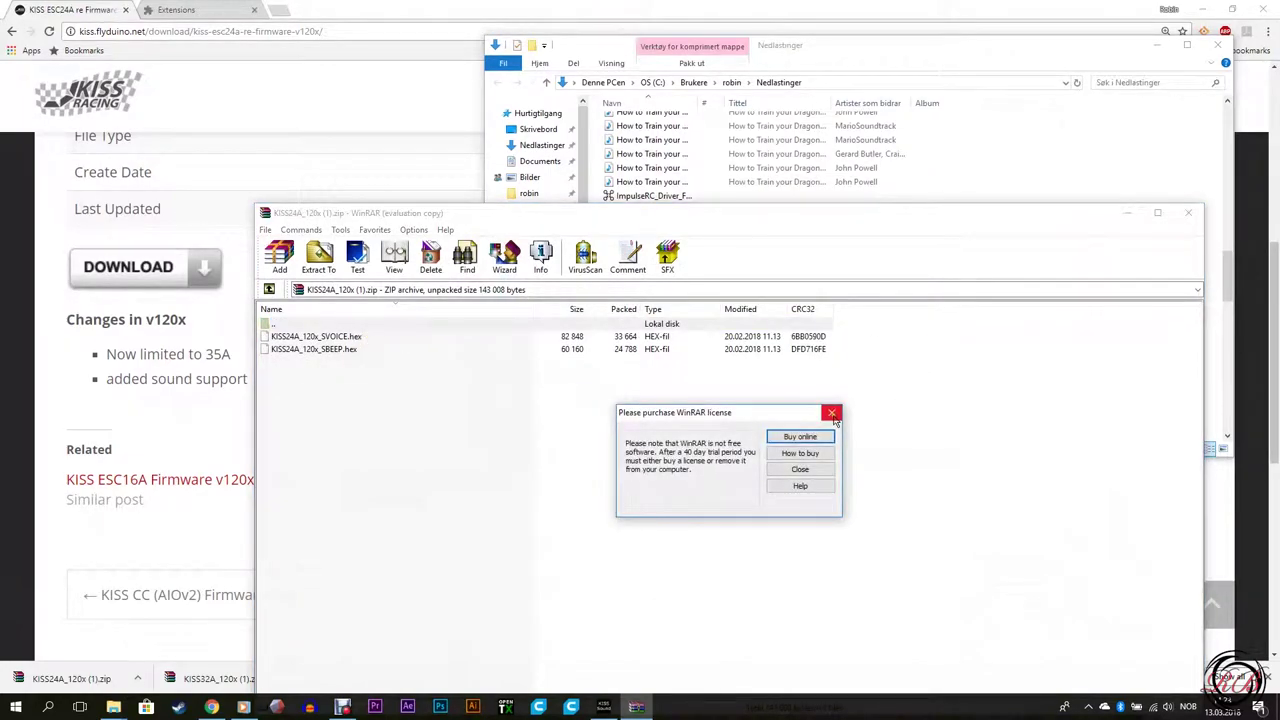
{"action": "left_click", "coordinate": [834, 414]}
{"action": "left_click", "coordinate": [1188, 212]}
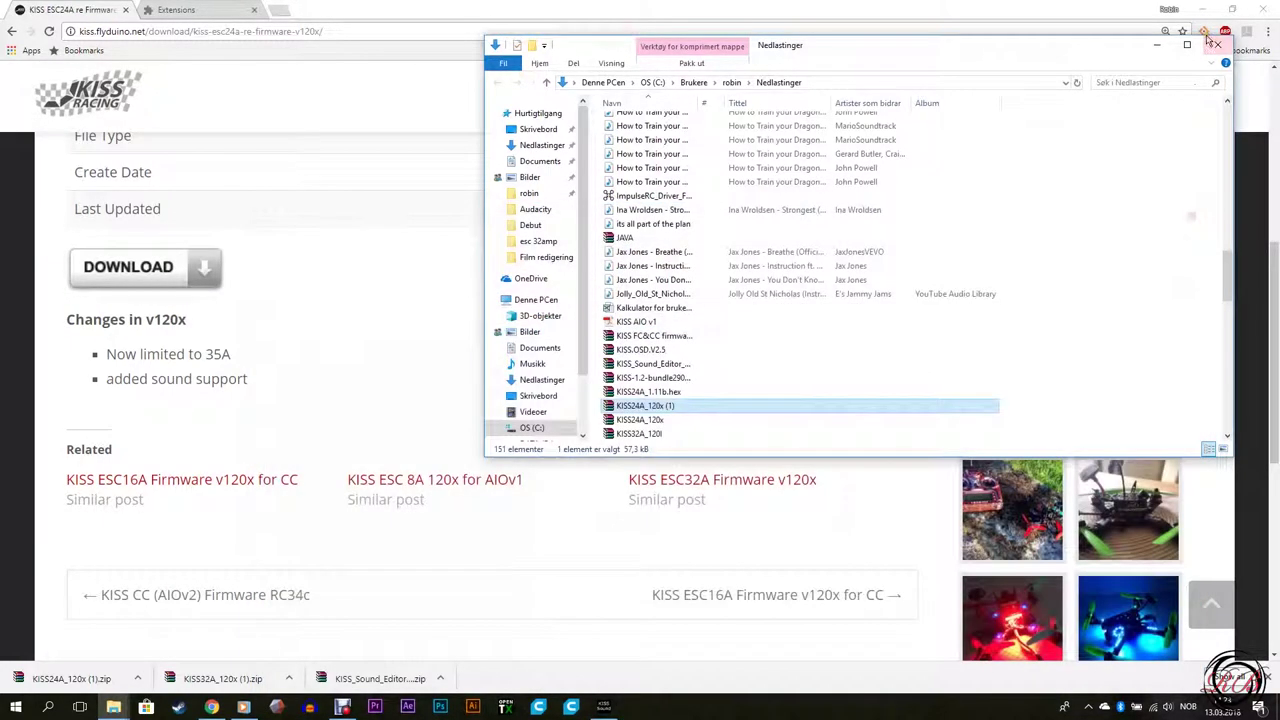
{"action": "left_click", "coordinate": [1153, 45]}
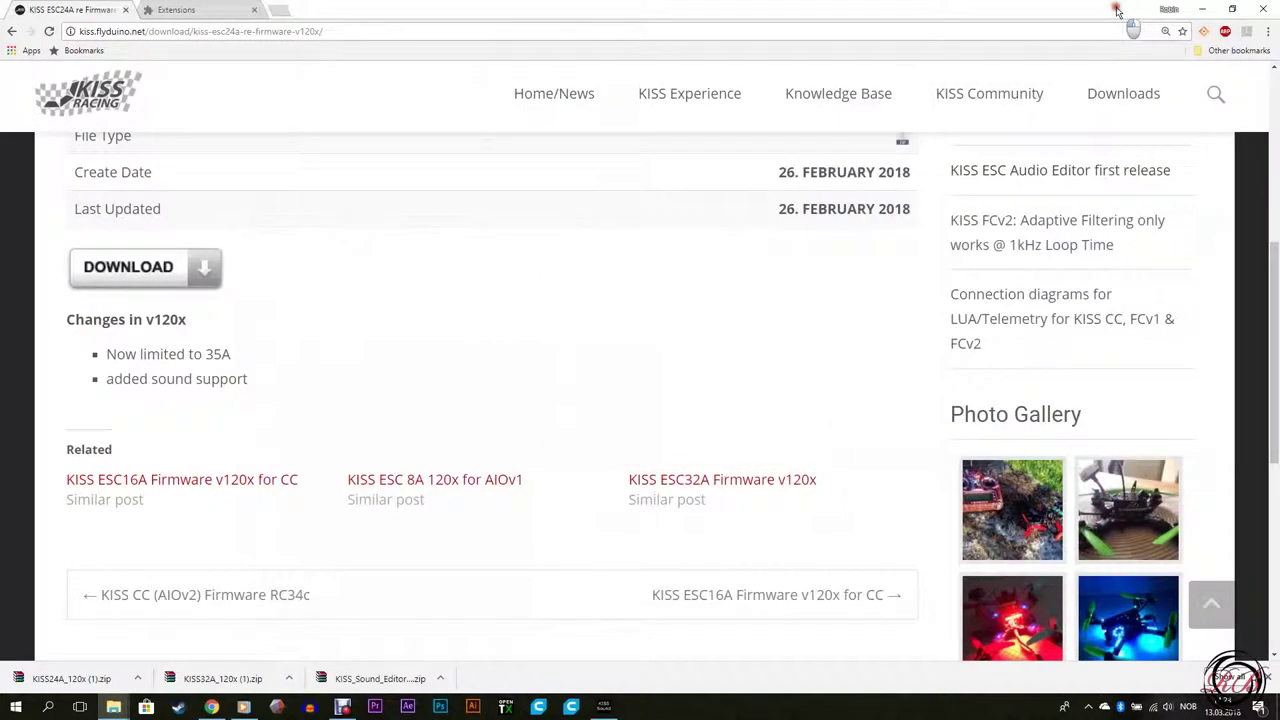
Switch to KISS Audio Editor and load KISS24A_120x_SVOICE.hex from the FIRMWARE > esc 24amp folder
{"action": "mouse_move", "coordinate": [1123, 95]}
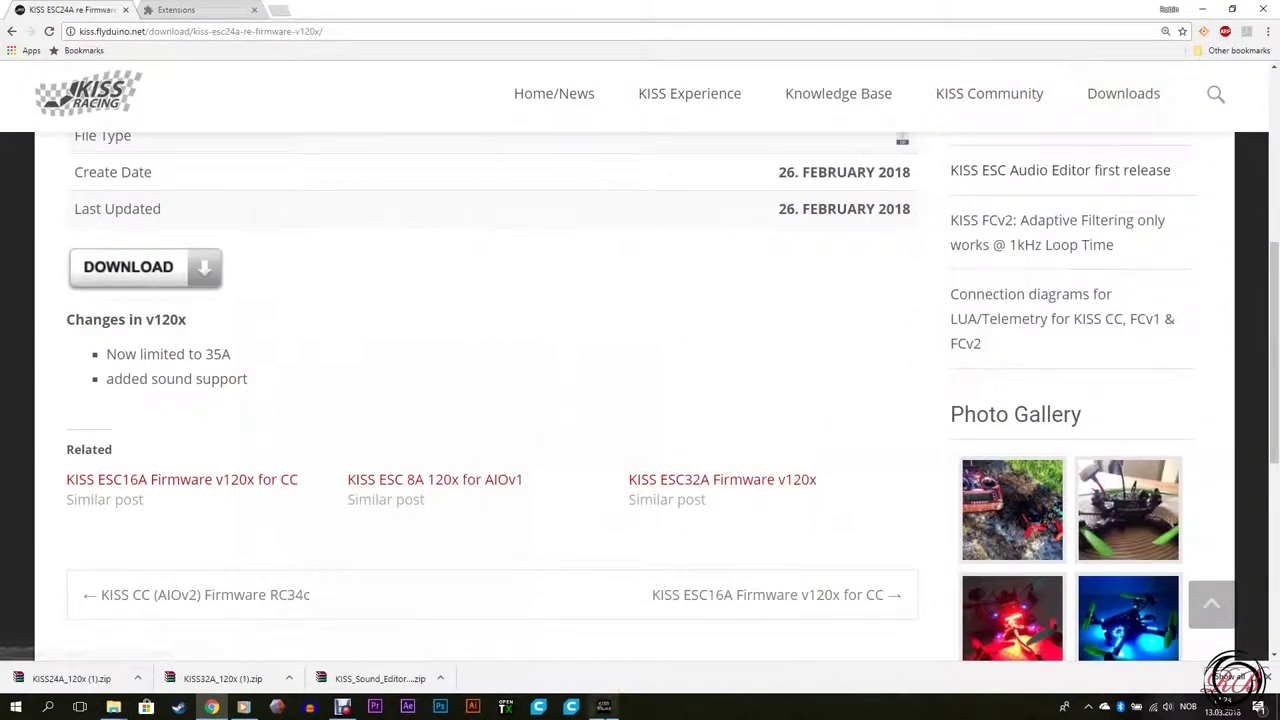
{"action": "left_click", "coordinate": [604, 706]}
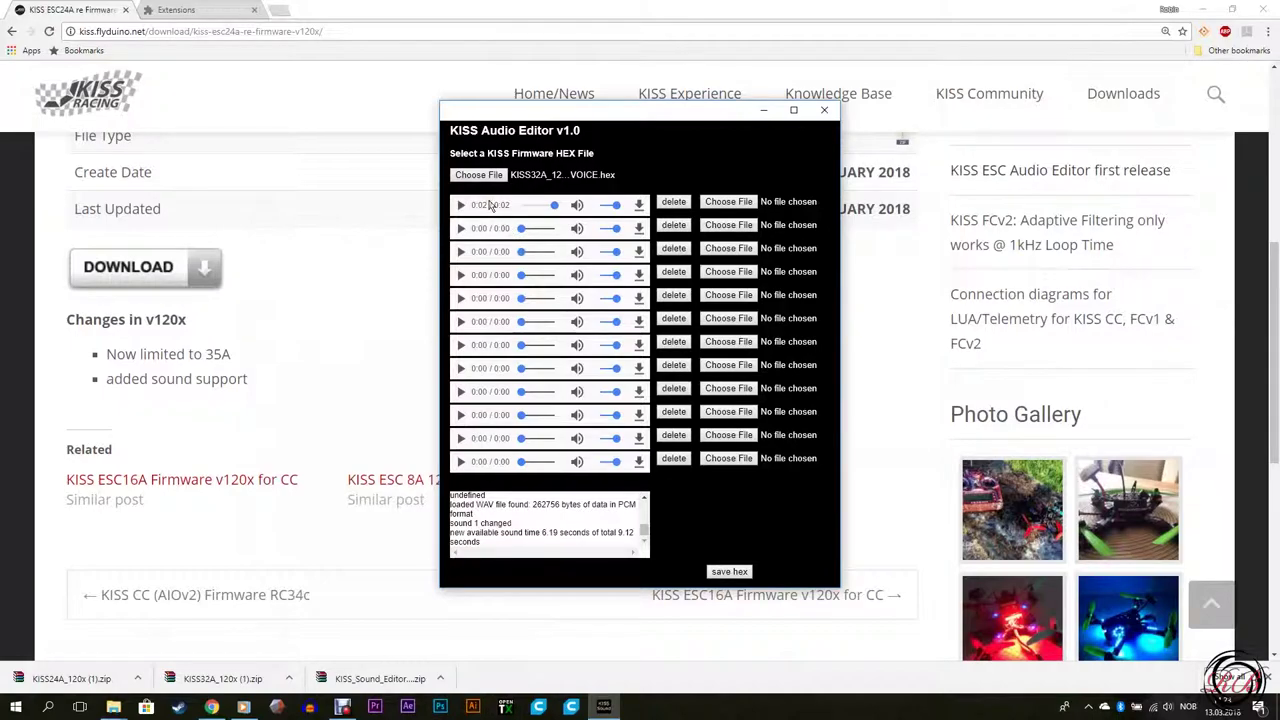
{"action": "left_click", "coordinate": [480, 177]}
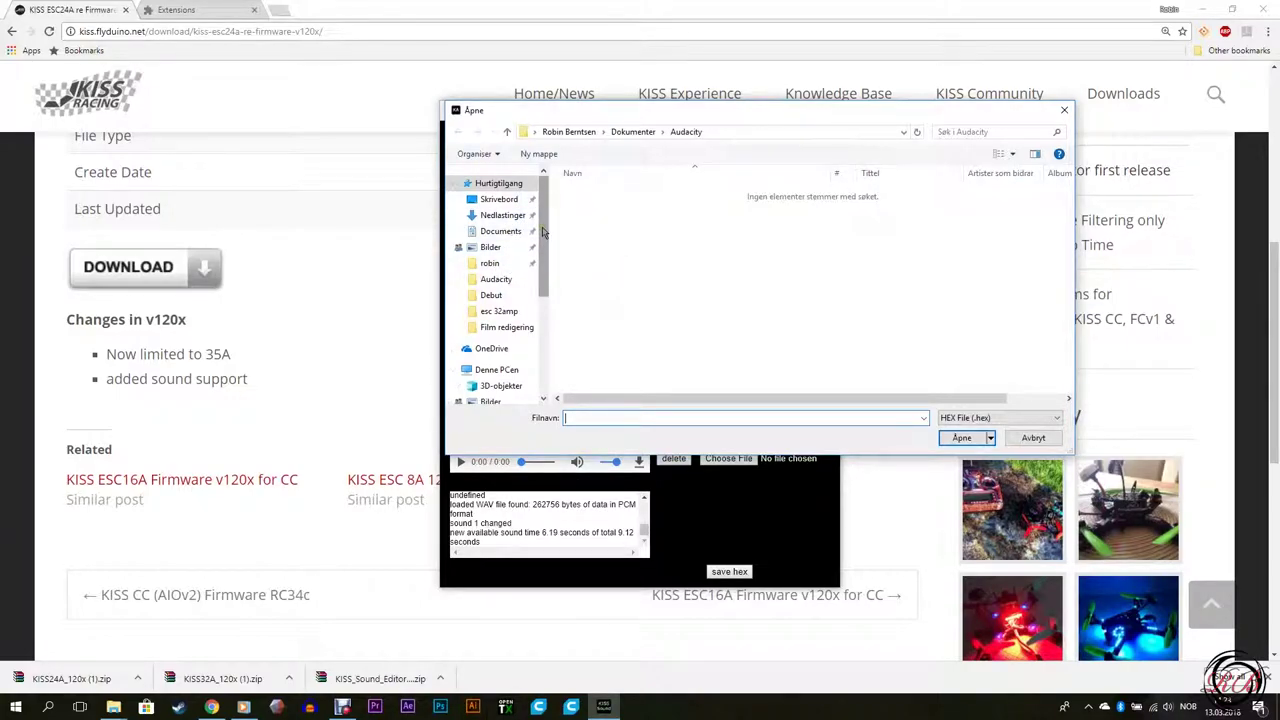
{"action": "left_click", "coordinate": [500, 312]}
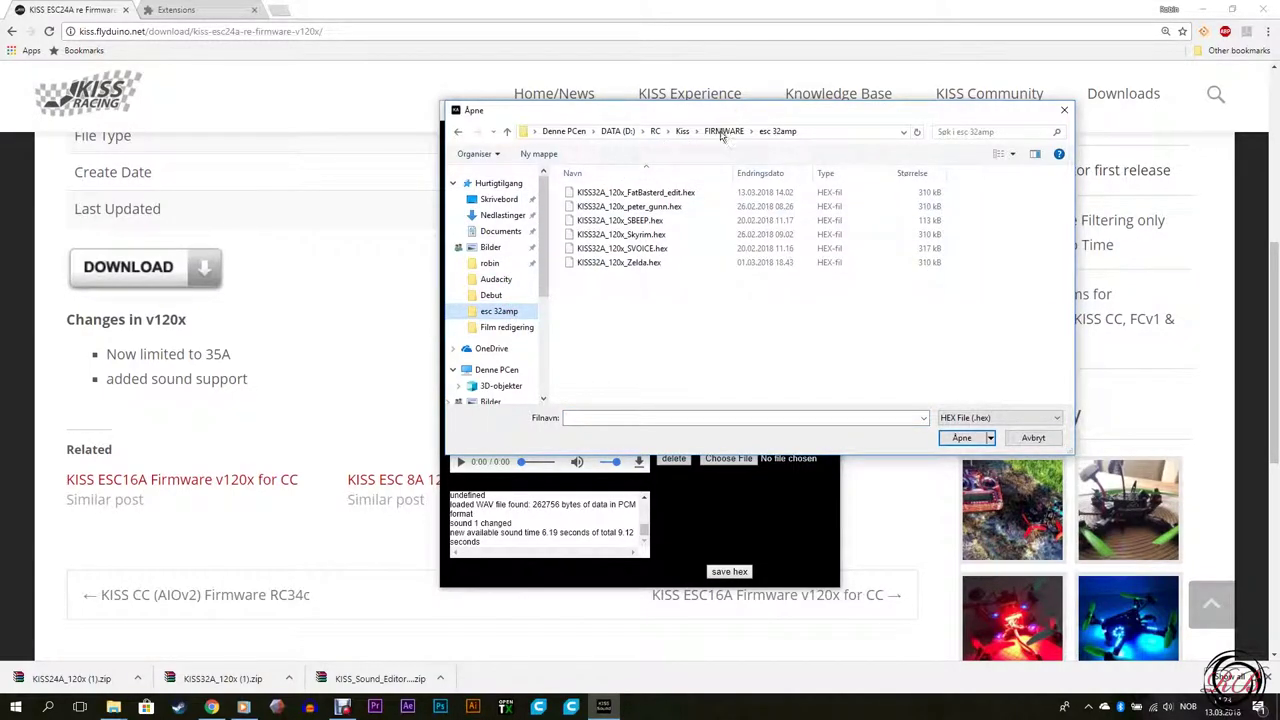
{"action": "left_click", "coordinate": [722, 132]}
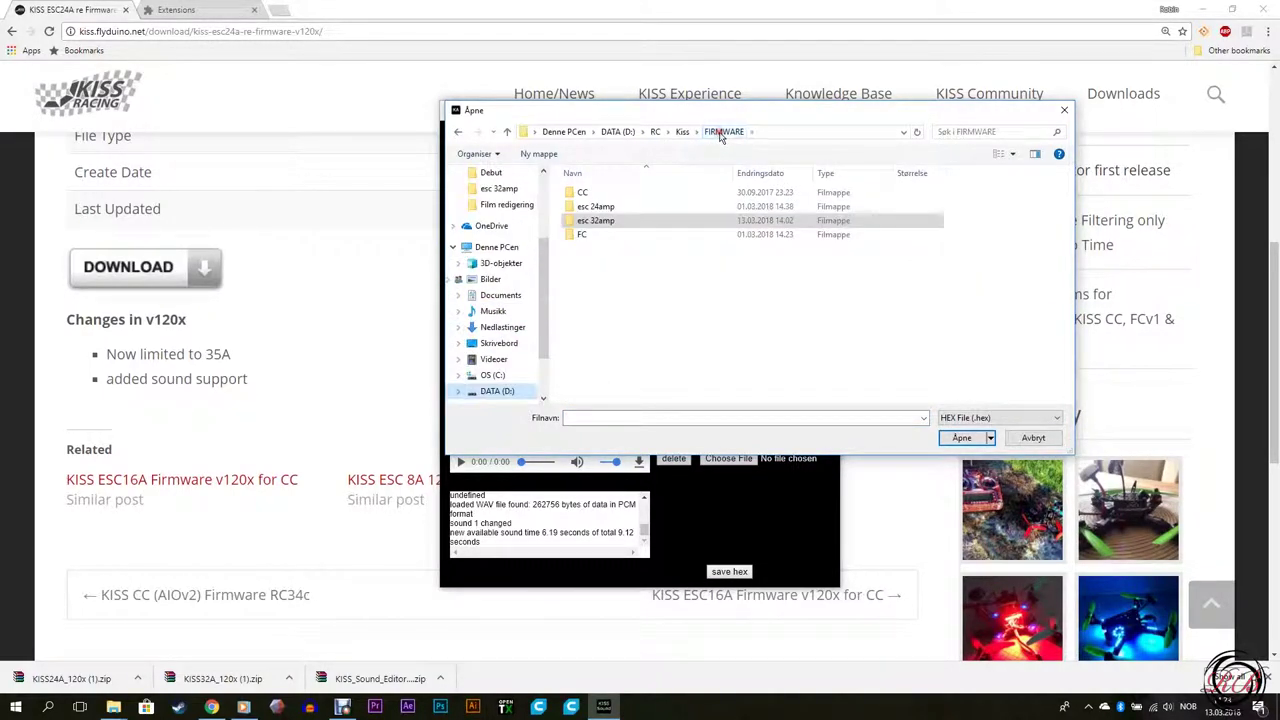
{"action": "left_click", "coordinate": [640, 208]}
{"action": "double_click", "coordinate": [641, 210]}
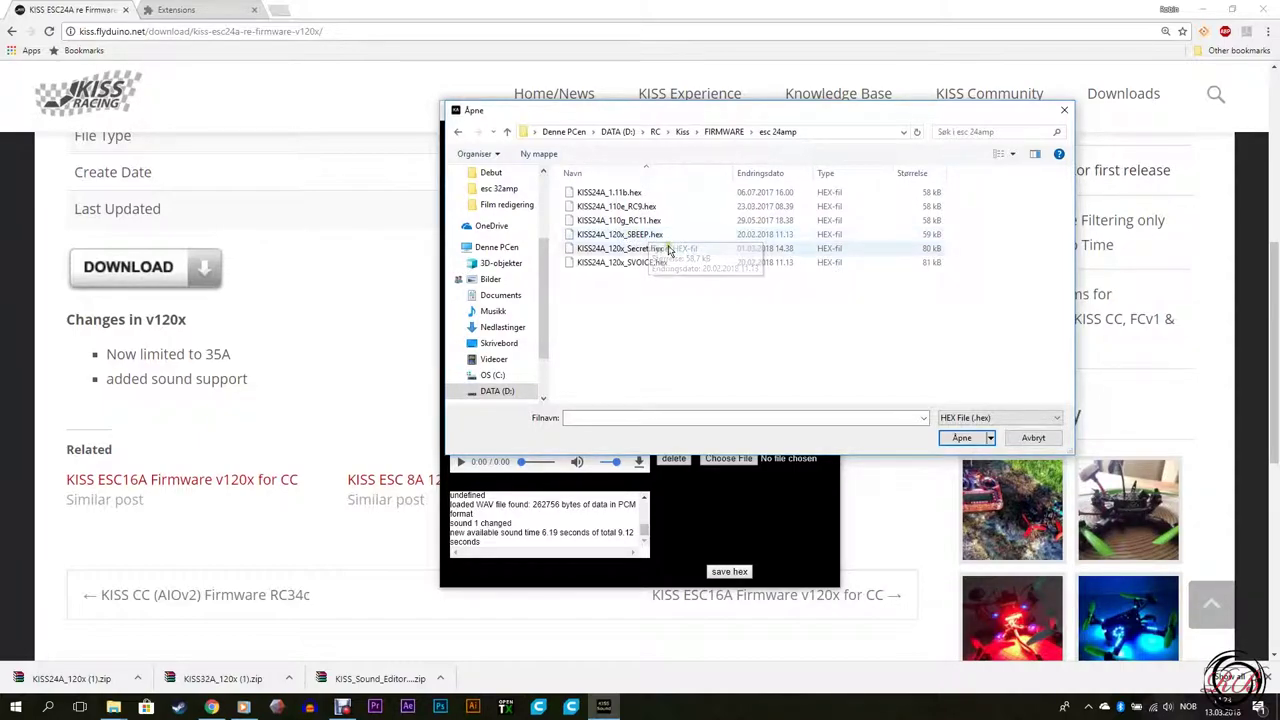
{"action": "left_click", "coordinate": [660, 263]}
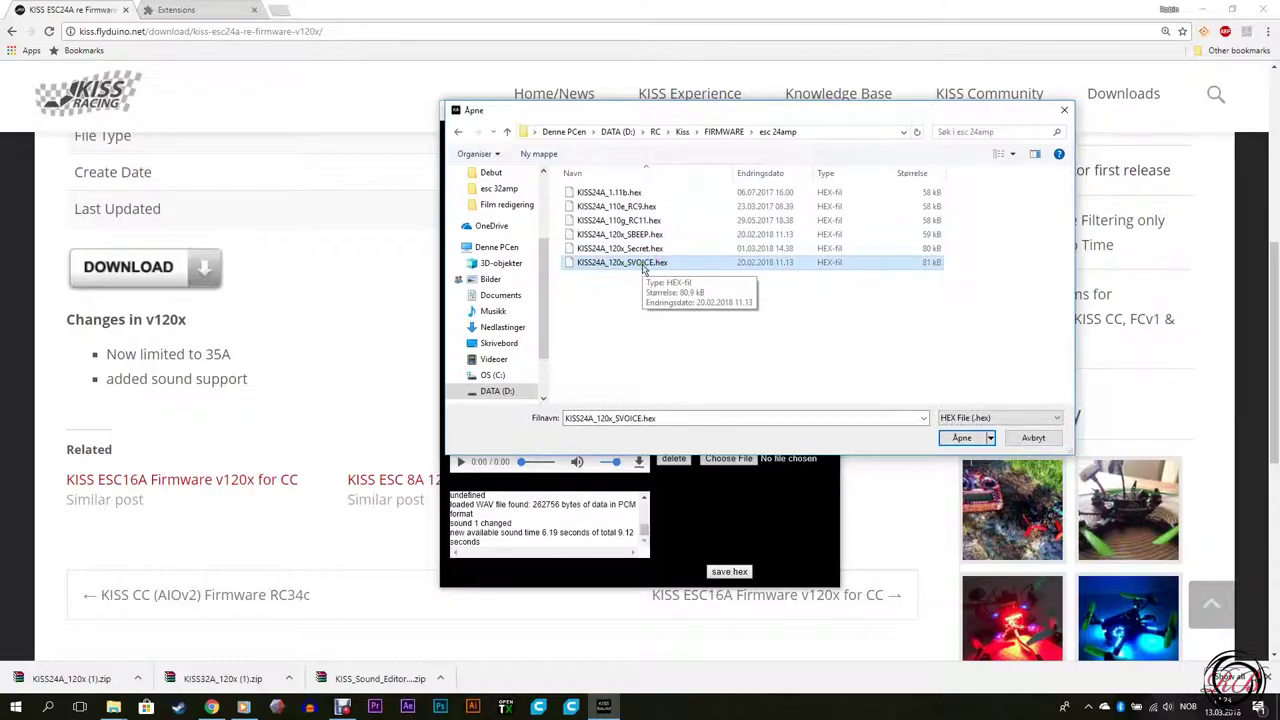
{"action": "left_click", "coordinate": [960, 441]}
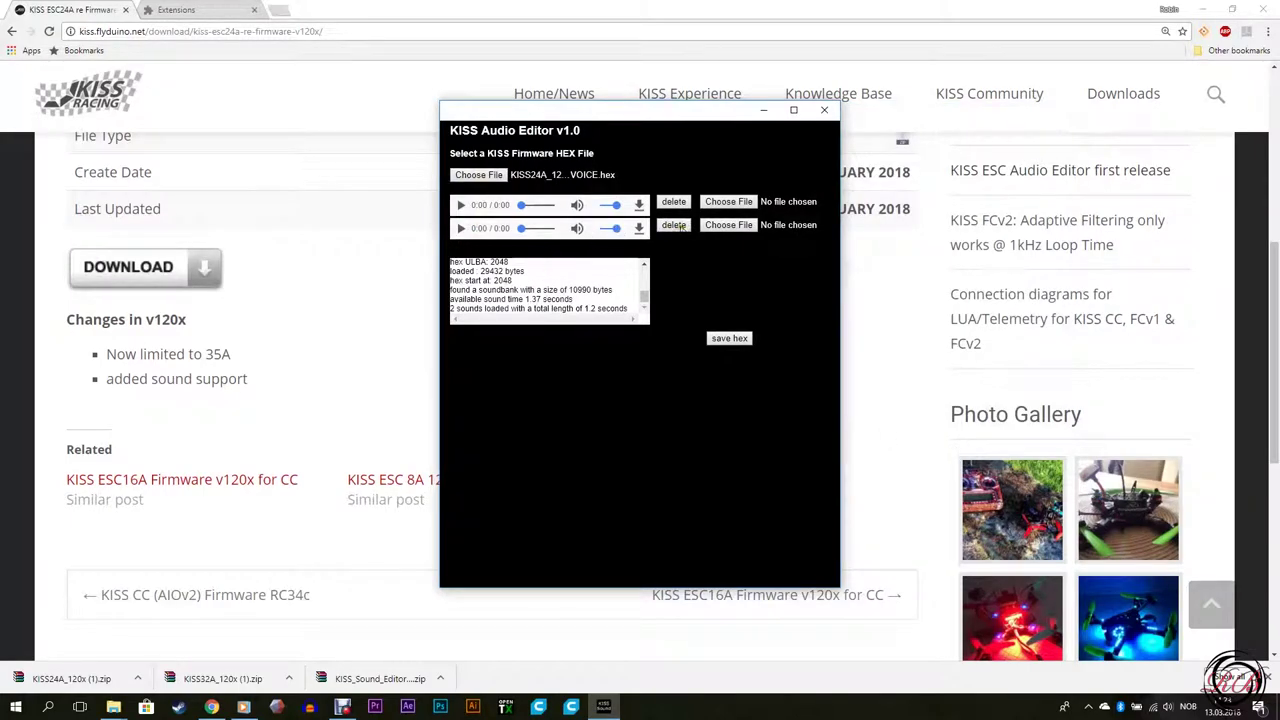
Delete both built-in sounds from the loaded ESC24A firmware and close the audio editor without saving
{"action": "left_click", "coordinate": [679, 226]}
{"action": "left_click", "coordinate": [683, 203]}
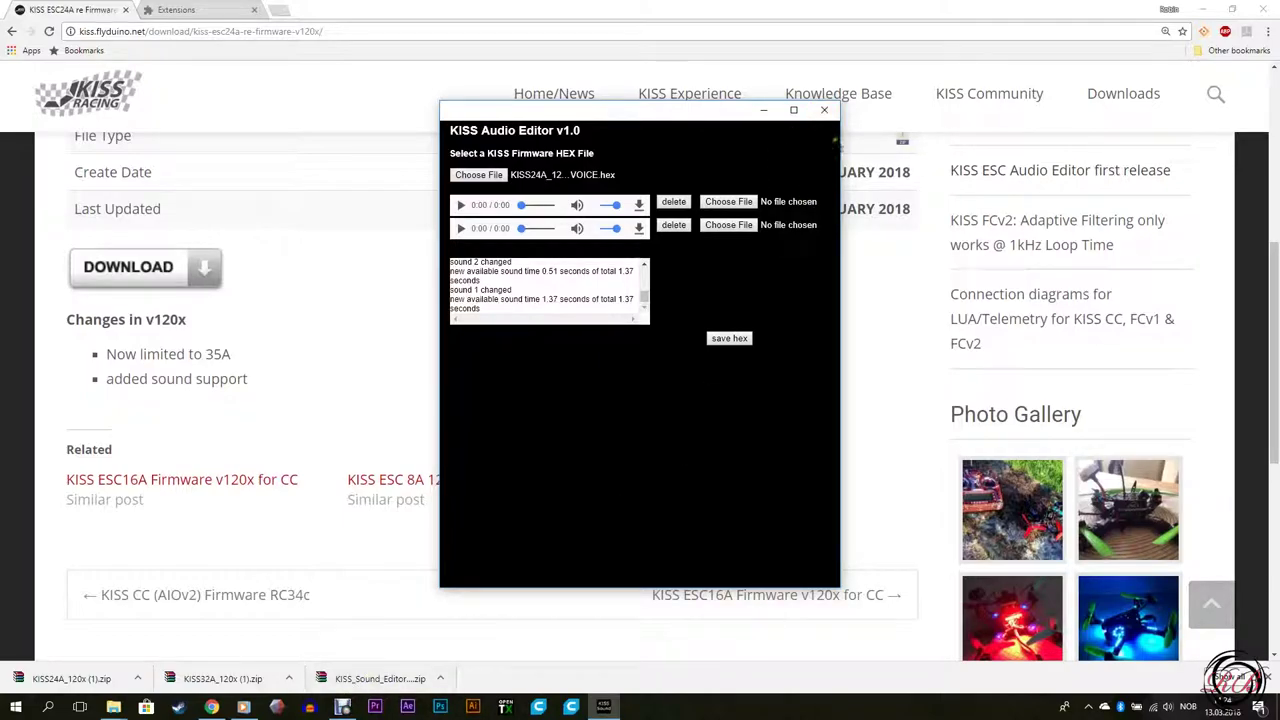
{"action": "left_click", "coordinate": [826, 111]}
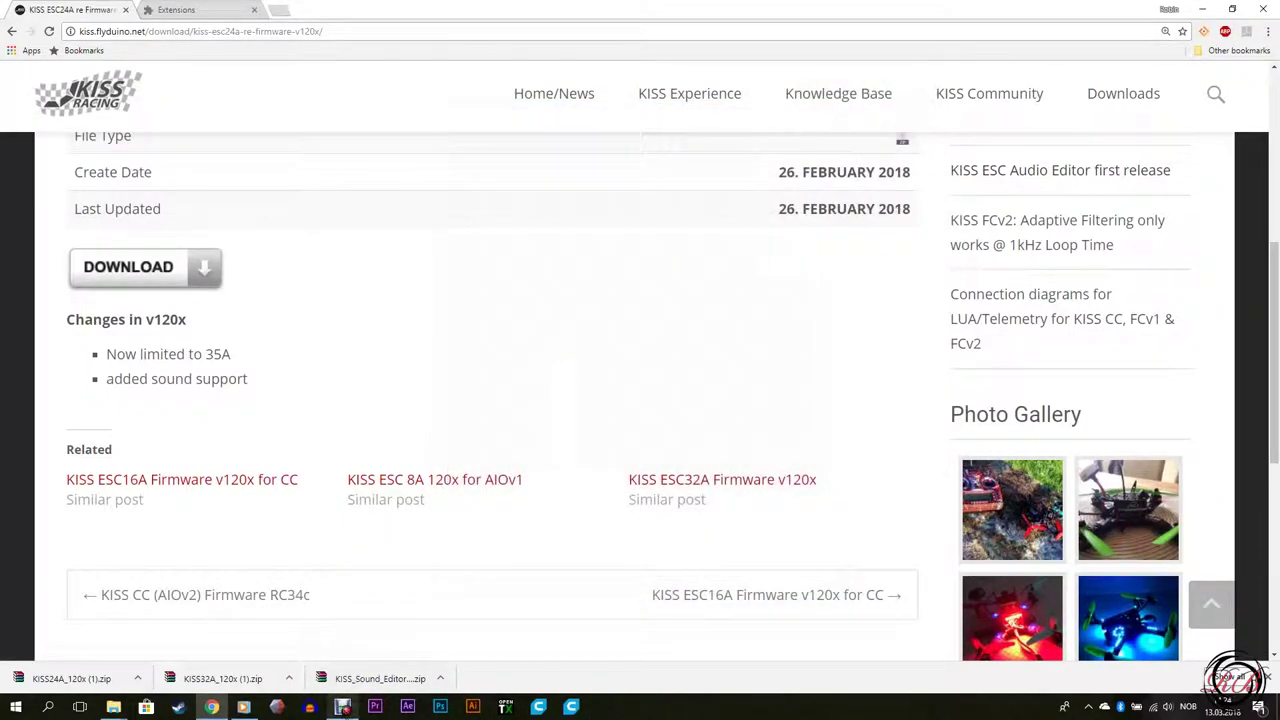
{"action": "left_click", "coordinate": [342, 706]}
{"action": "left_click", "coordinate": [547, 655]}
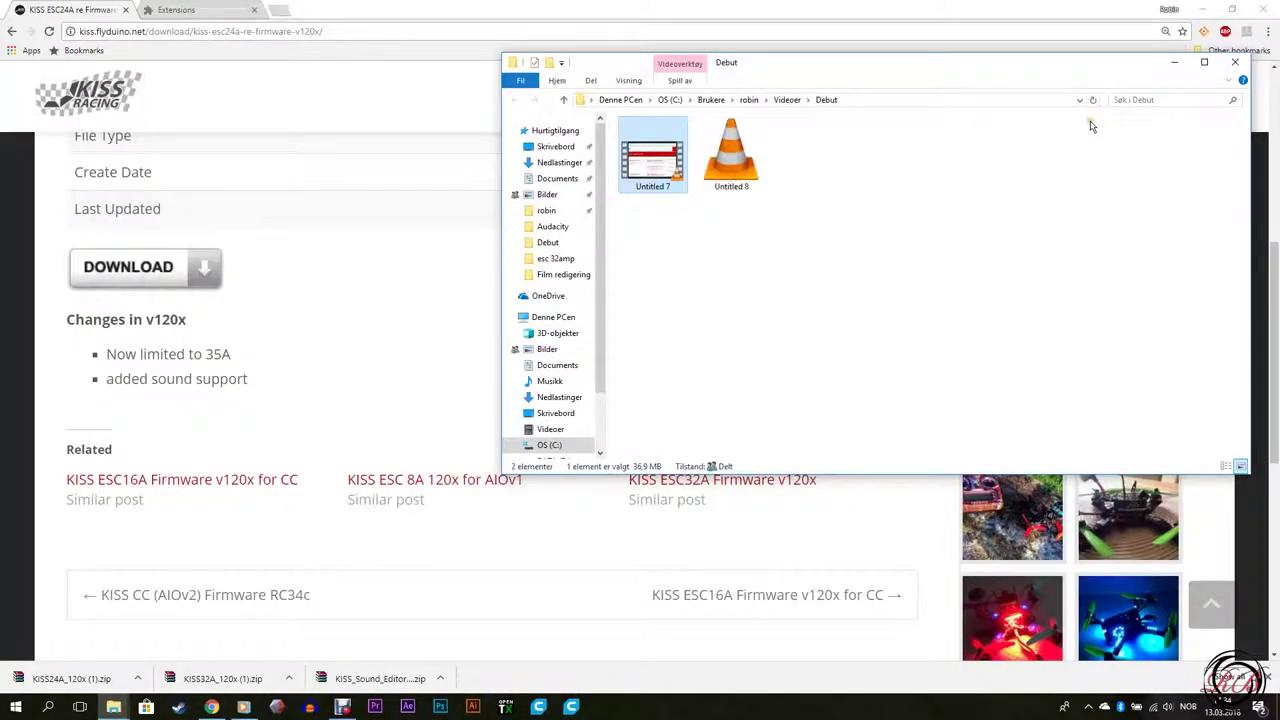
{"action": "left_click", "coordinate": [1174, 62]}
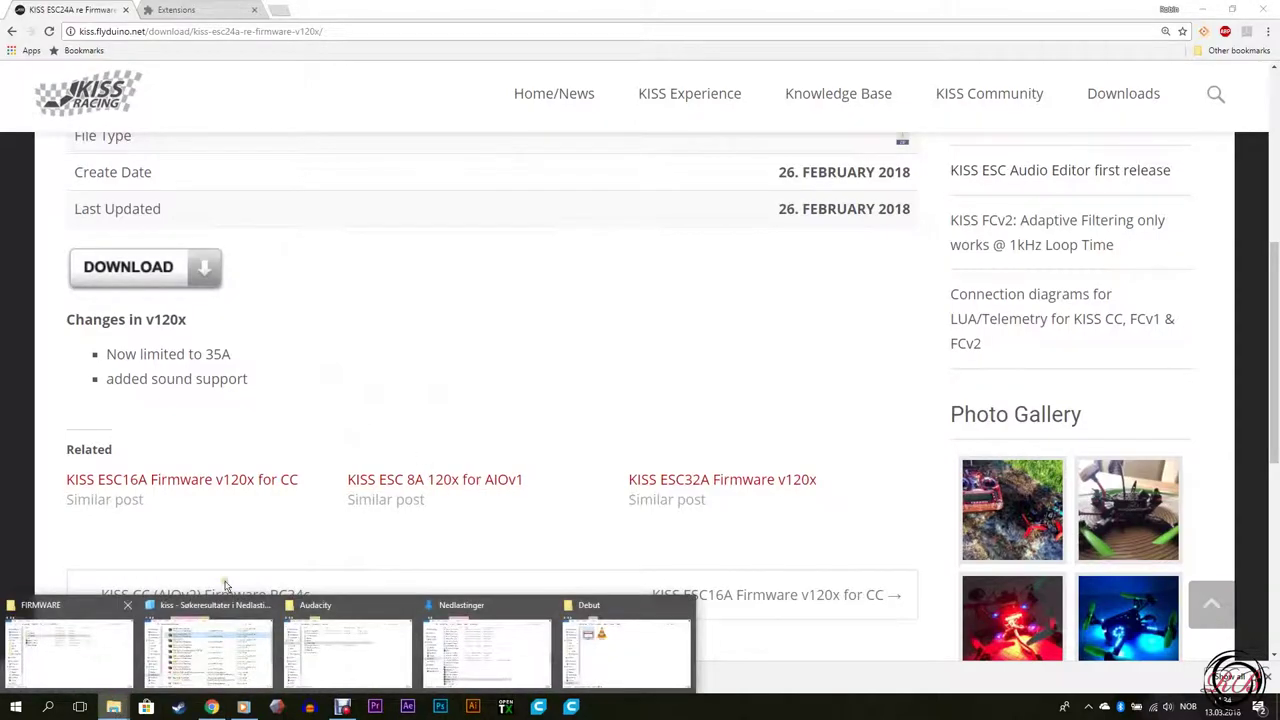
Open the KISS GUIs releases repository from the KISS site's downloads, view it, and get the browser out of the way
{"action": "scroll", "coordinate": [473, 365], "scroll_direction": "up", "scroll_amount": 5}
{"action": "mouse_move", "coordinate": [1091, 141]}
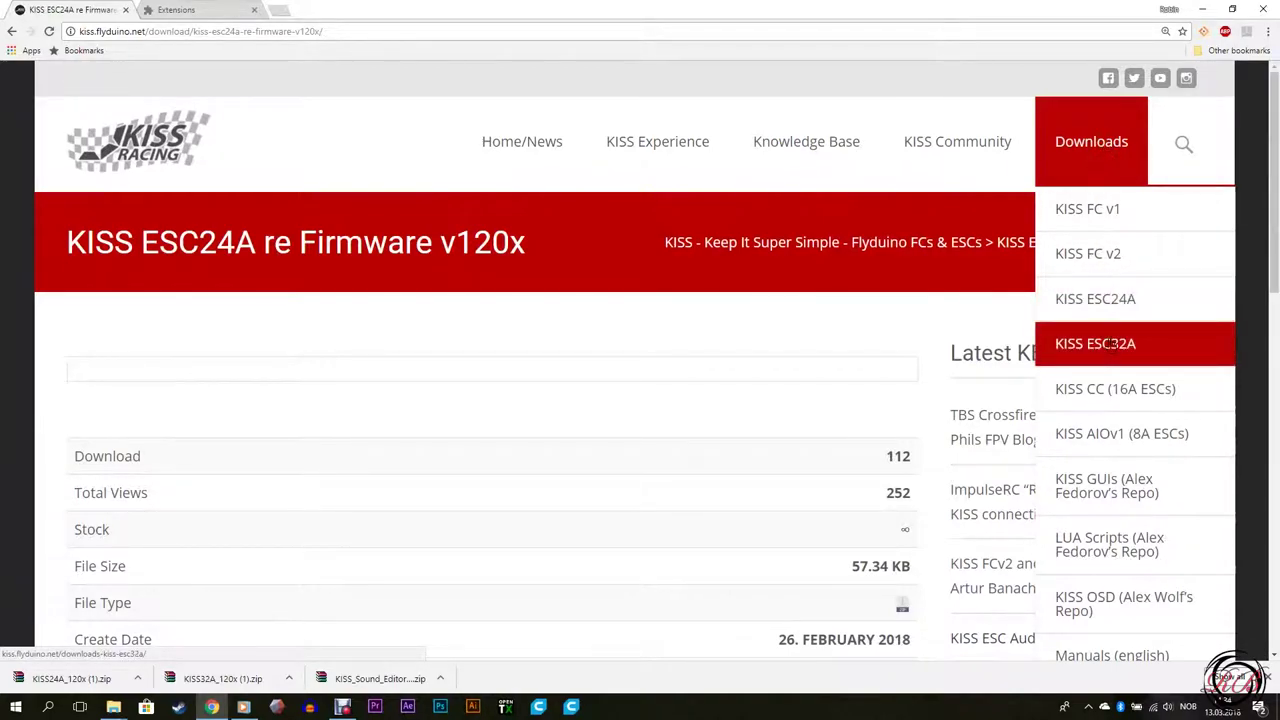
{"action": "left_click", "coordinate": [1109, 491]}
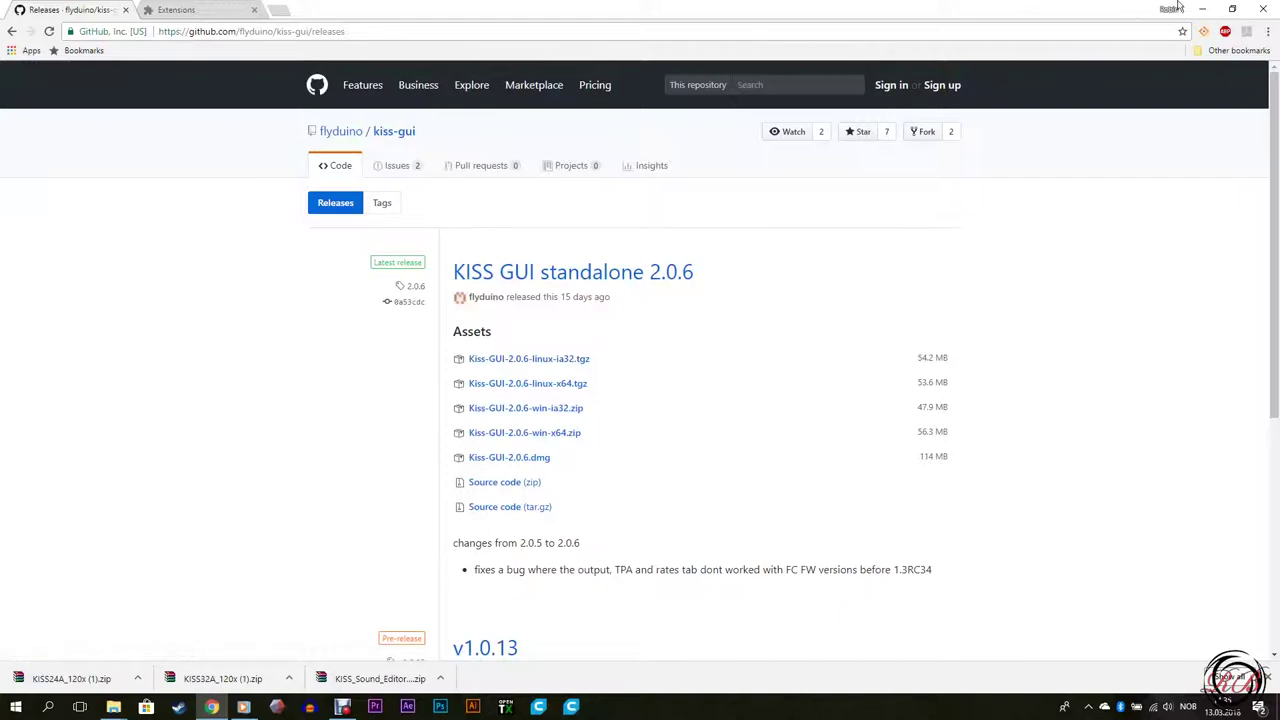
{"action": "left_click", "coordinate": [1210, 10]}
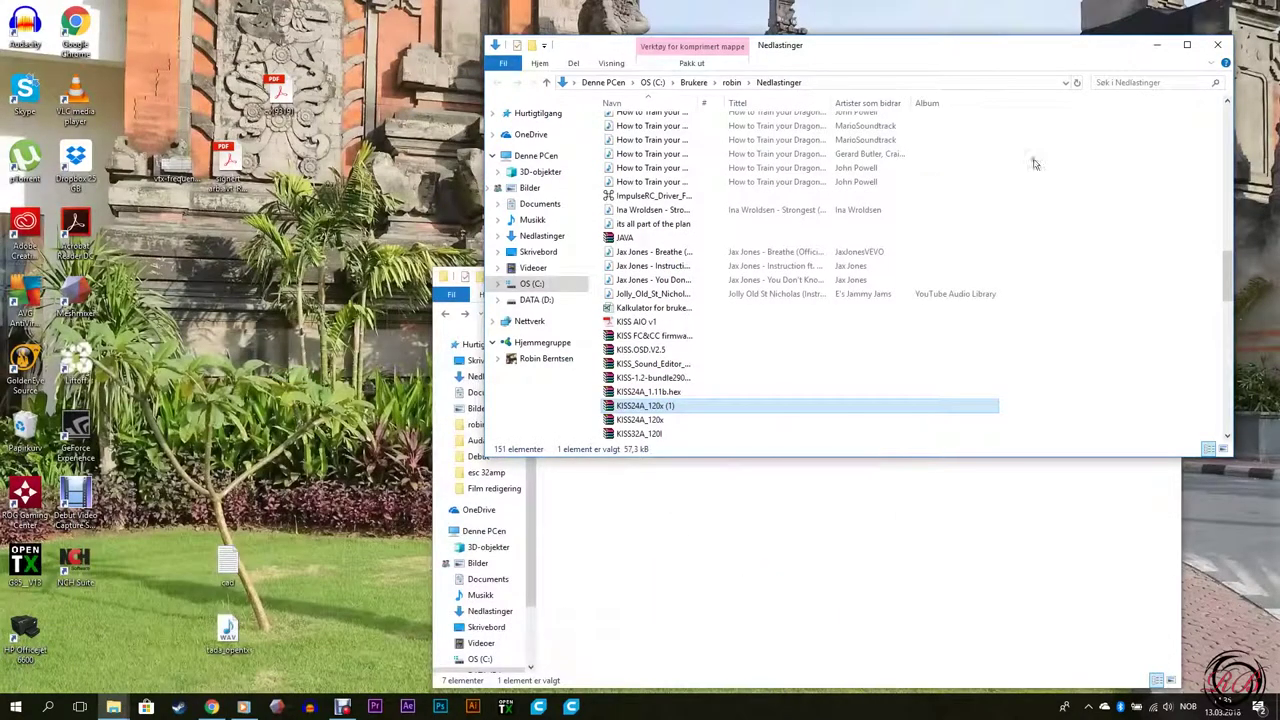
Go to the 2.0.6 folder inside the Kiss GUI folder and launch Kiss-GUI
{"action": "left_click", "coordinate": [622, 514]}
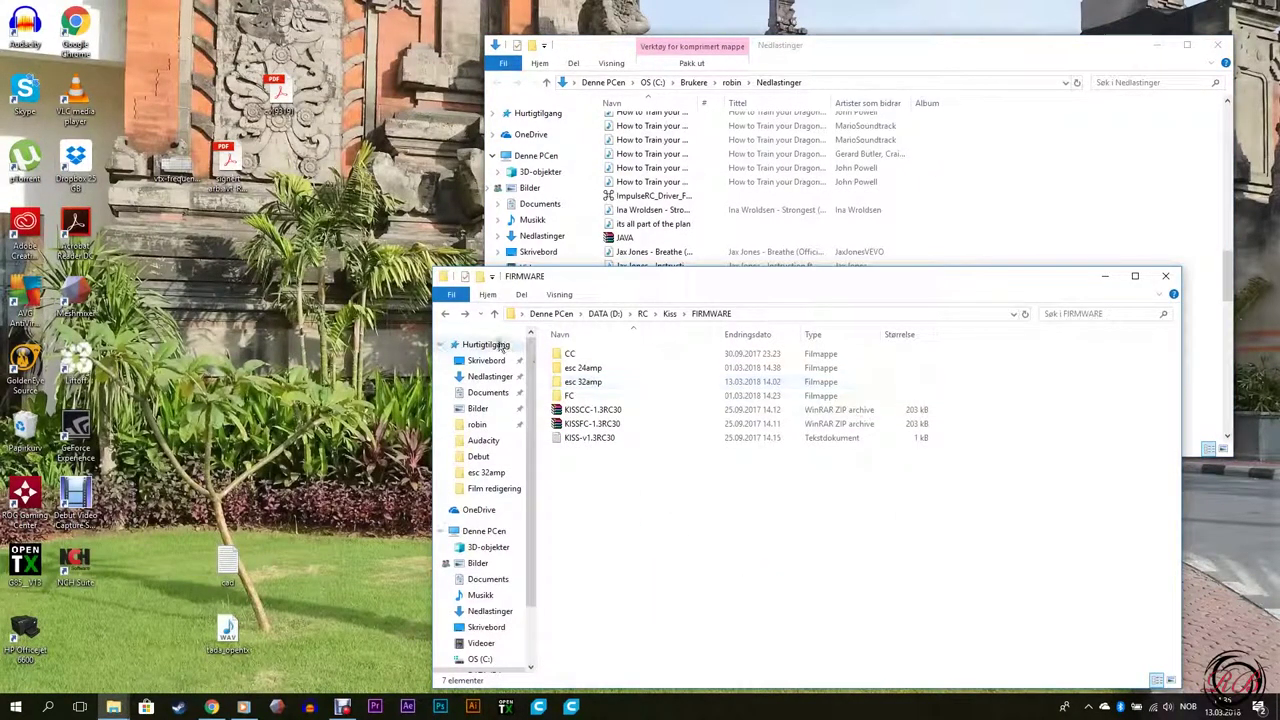
{"action": "left_click", "coordinate": [446, 316]}
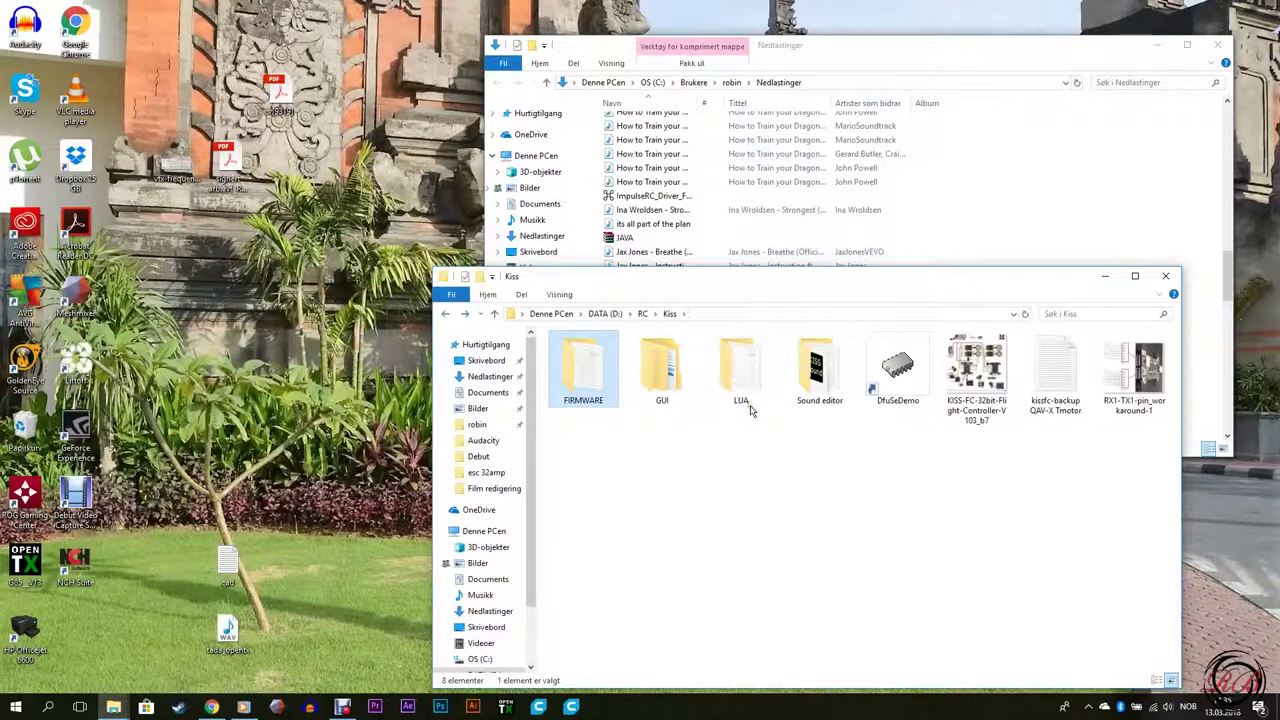
{"action": "left_click", "coordinate": [664, 364]}
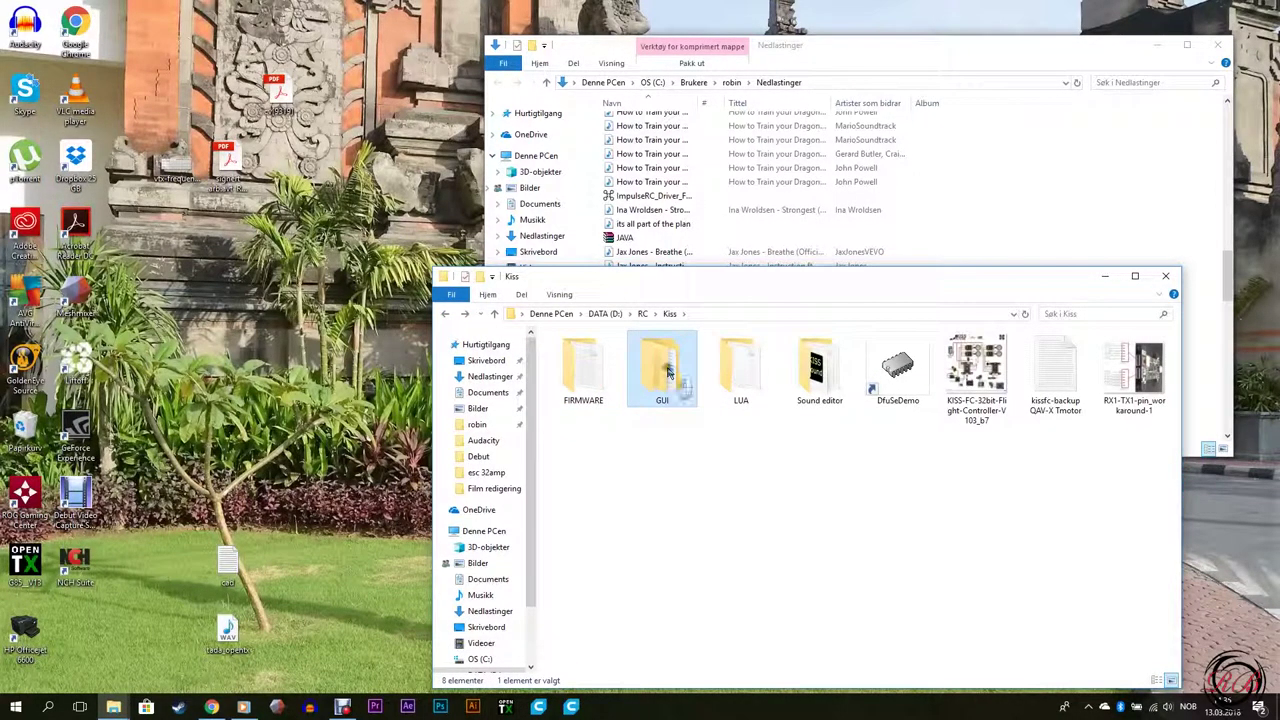
{"action": "double_click", "coordinate": [664, 364]}
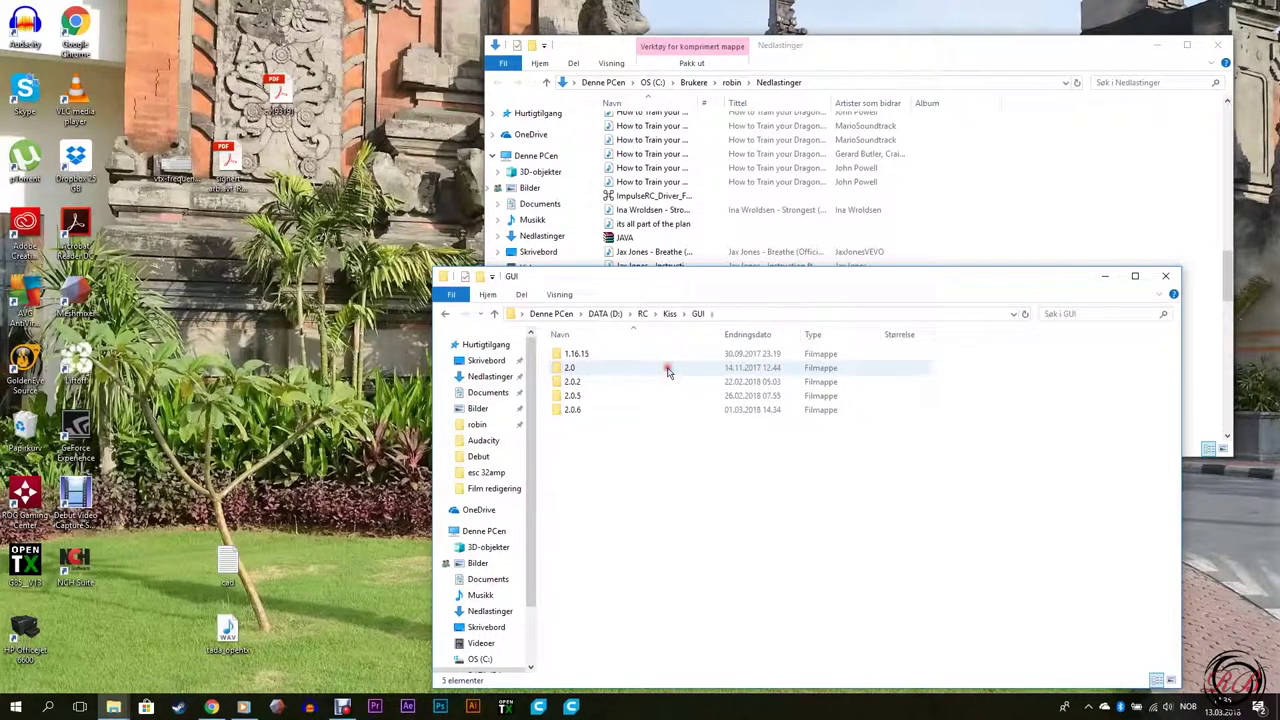
{"action": "double_click", "coordinate": [588, 410]}
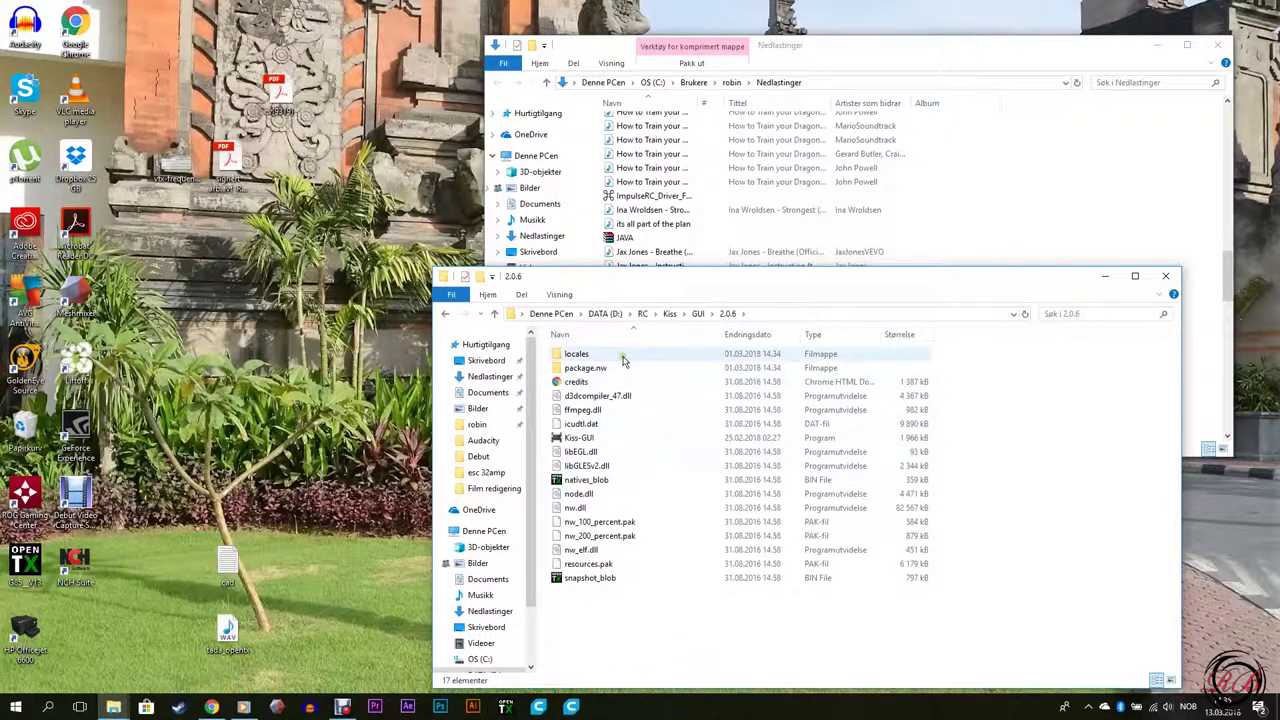
{"action": "left_click", "coordinate": [600, 440]}
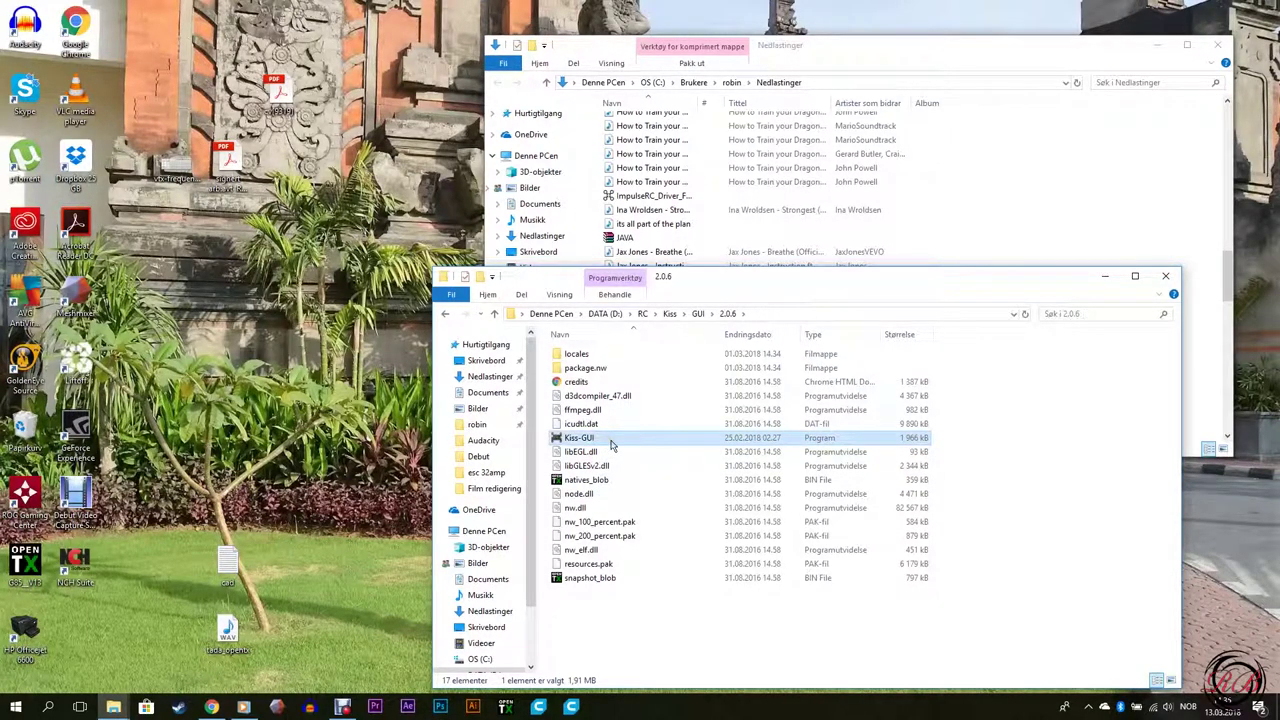
{"action": "double_click", "coordinate": [608, 438]}
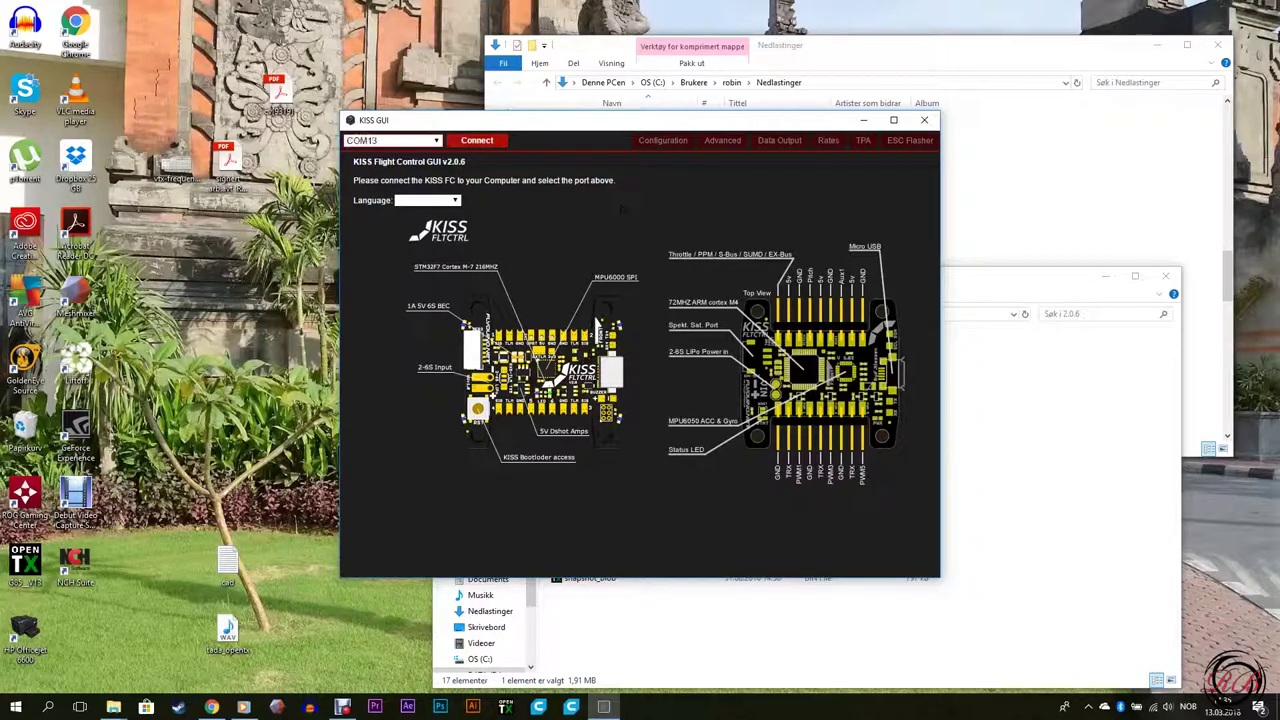
Connect to the flight controller on COM13, open the ESC Flasher and accept its safety warning
{"action": "left_click", "coordinate": [482, 141]}
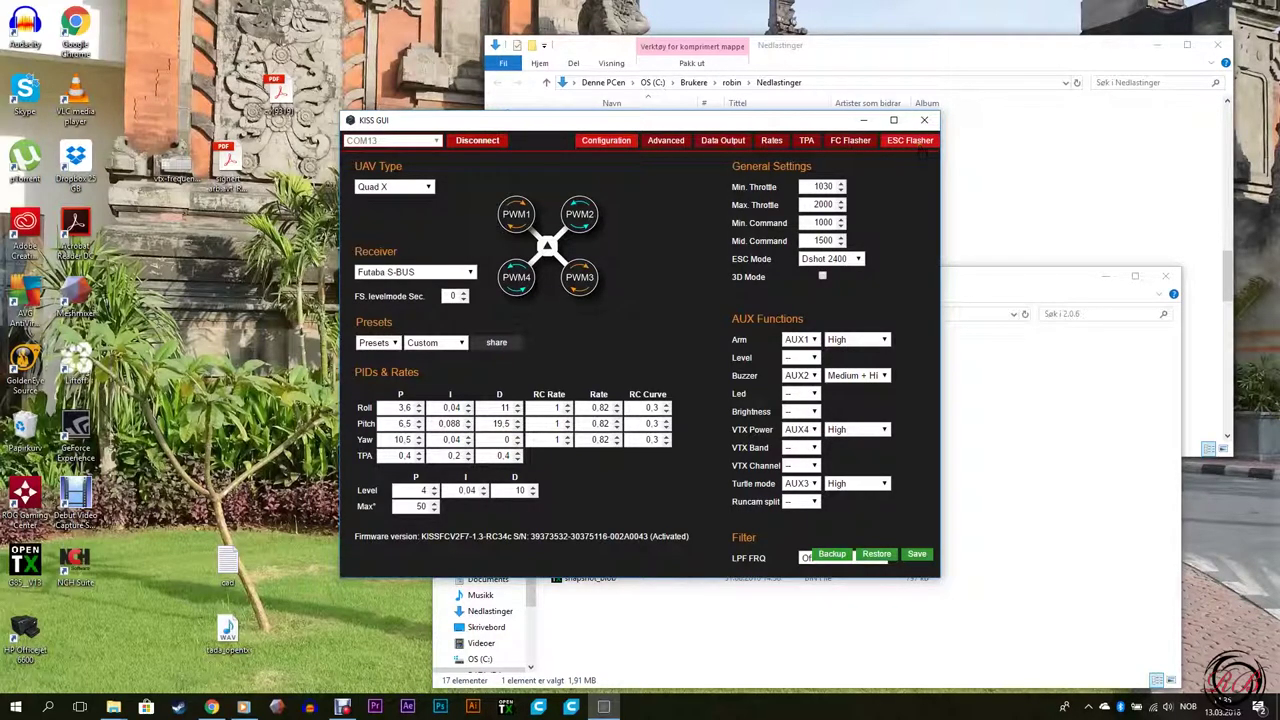
{"action": "left_click", "coordinate": [916, 142]}
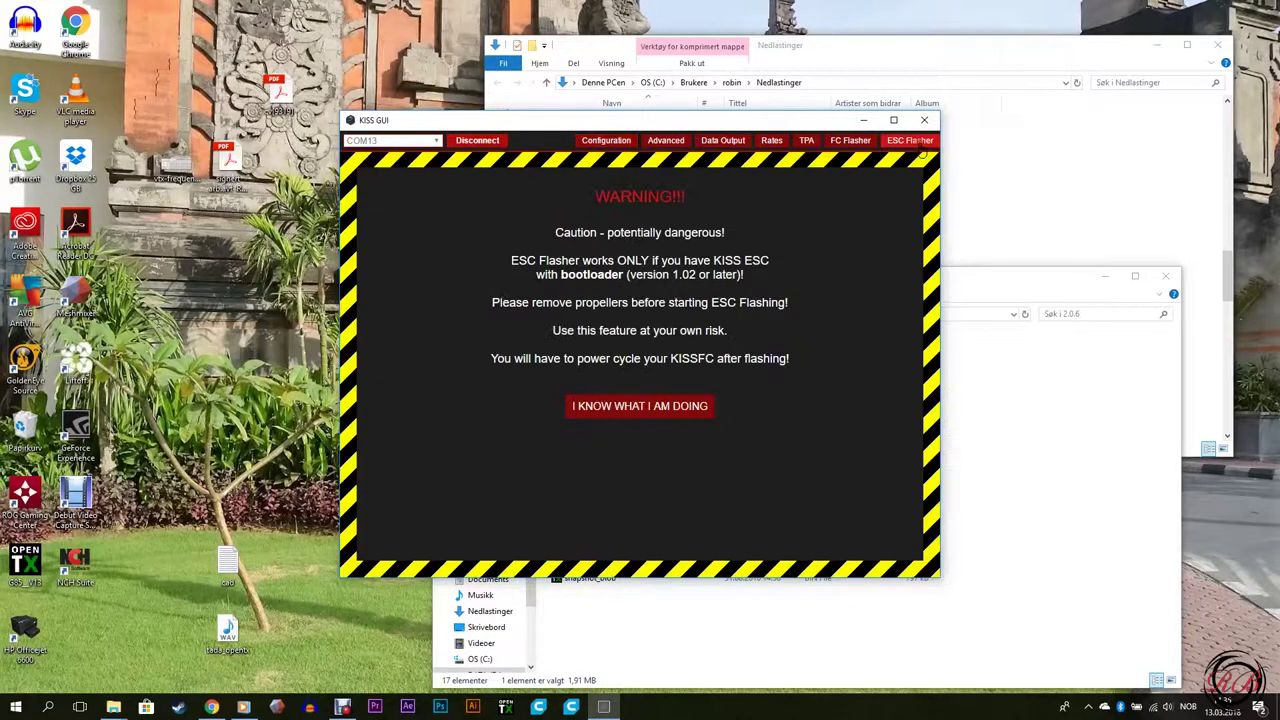
{"action": "left_click", "coordinate": [590, 407]}
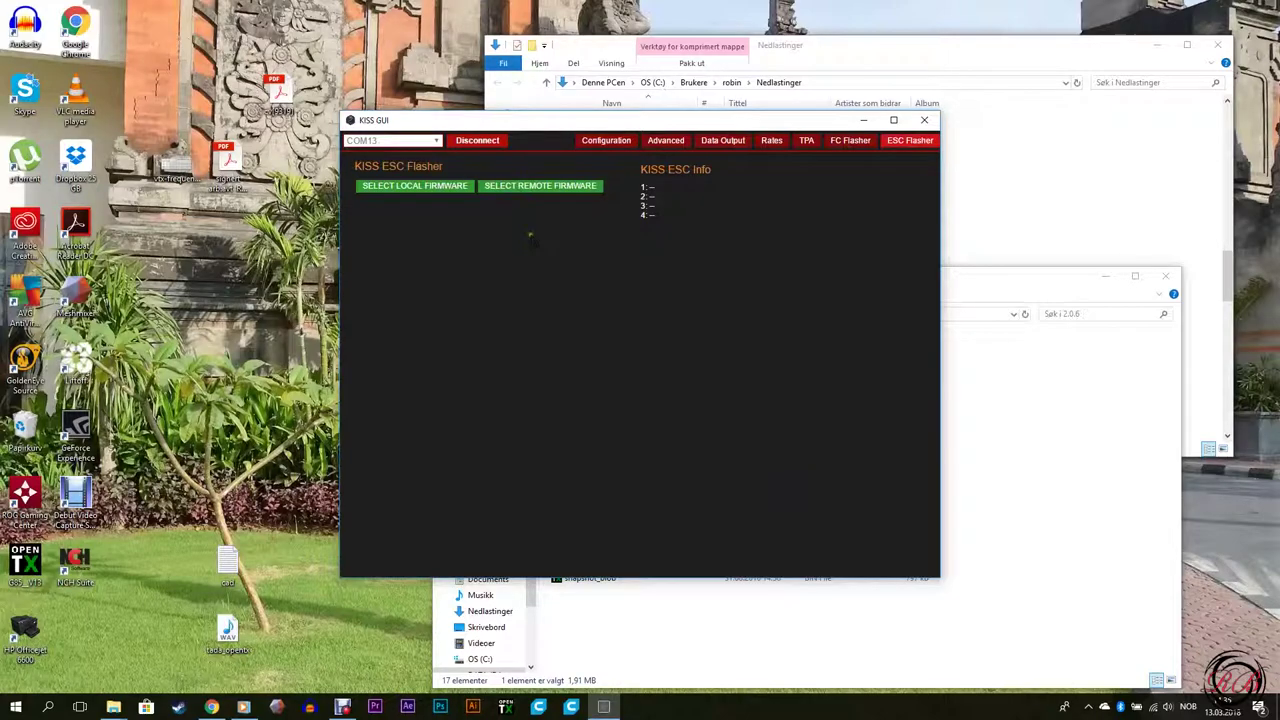
Load KISS32A_120x_FatBasterd_edit.hex from the esc 32amp folder as local firmware and try to flash it
{"action": "left_click", "coordinate": [560, 190]}
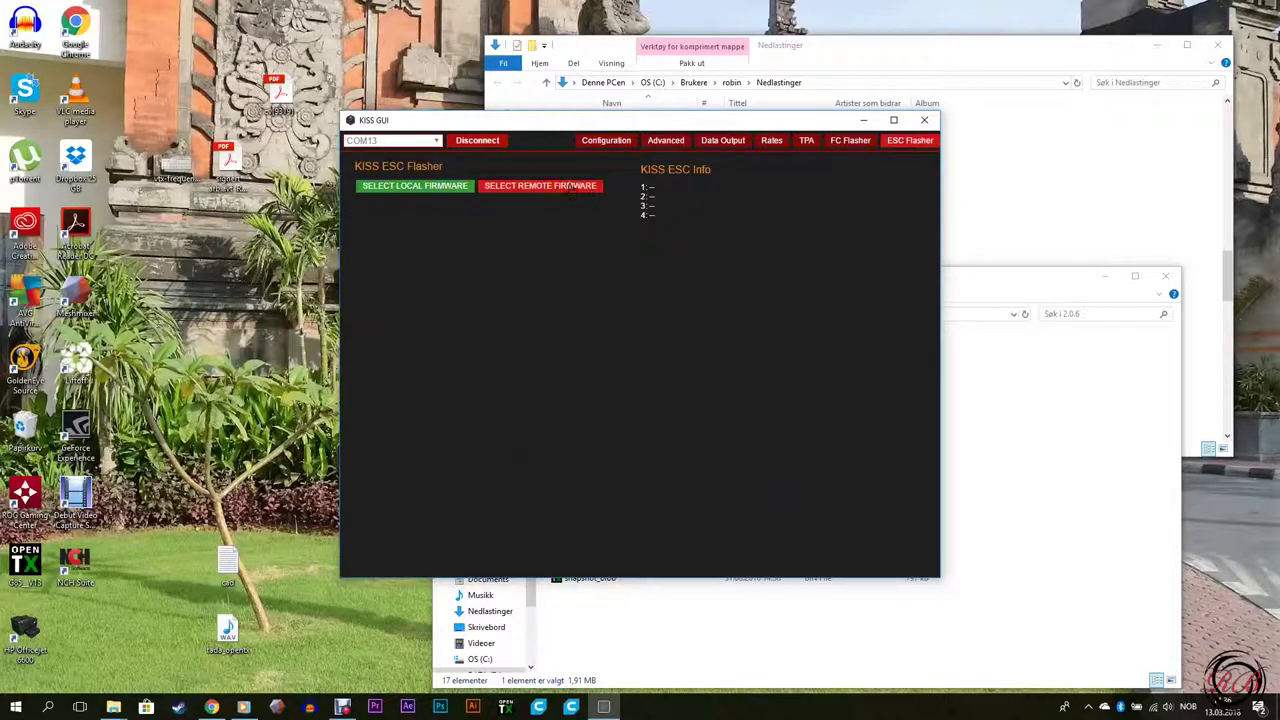
{"action": "left_click", "coordinate": [439, 189]}
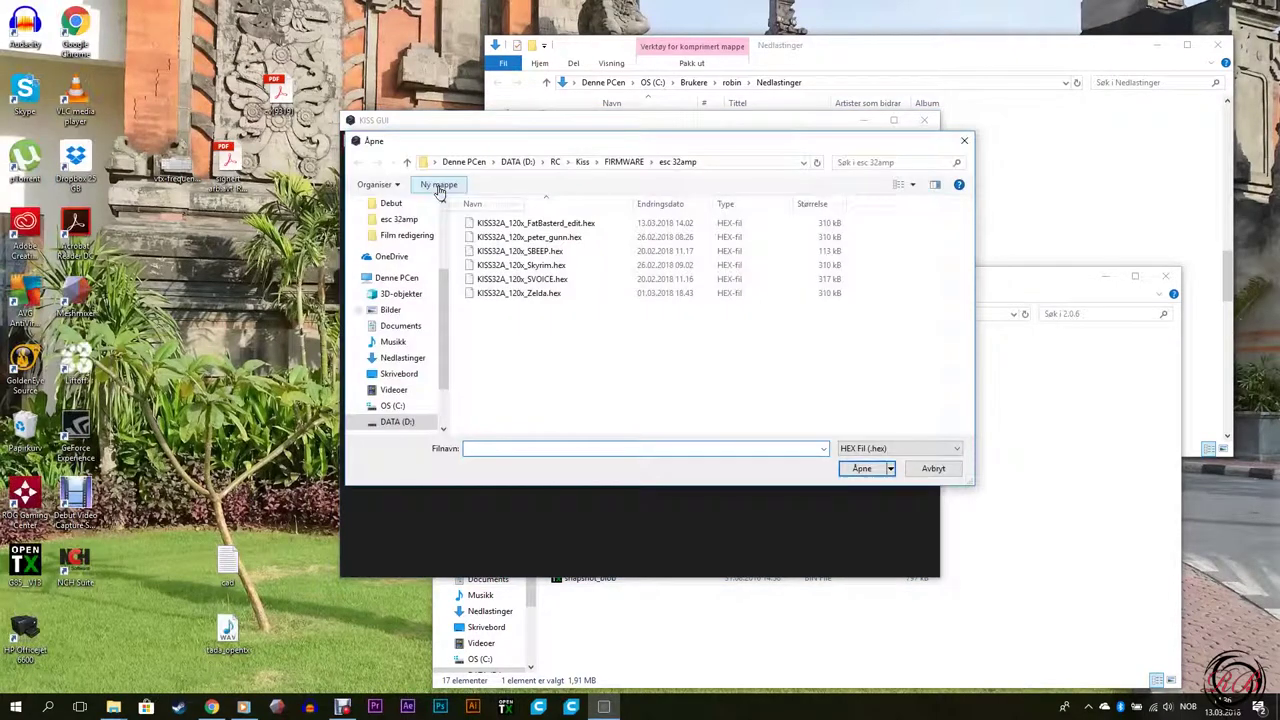
{"action": "left_click", "coordinate": [540, 224]}
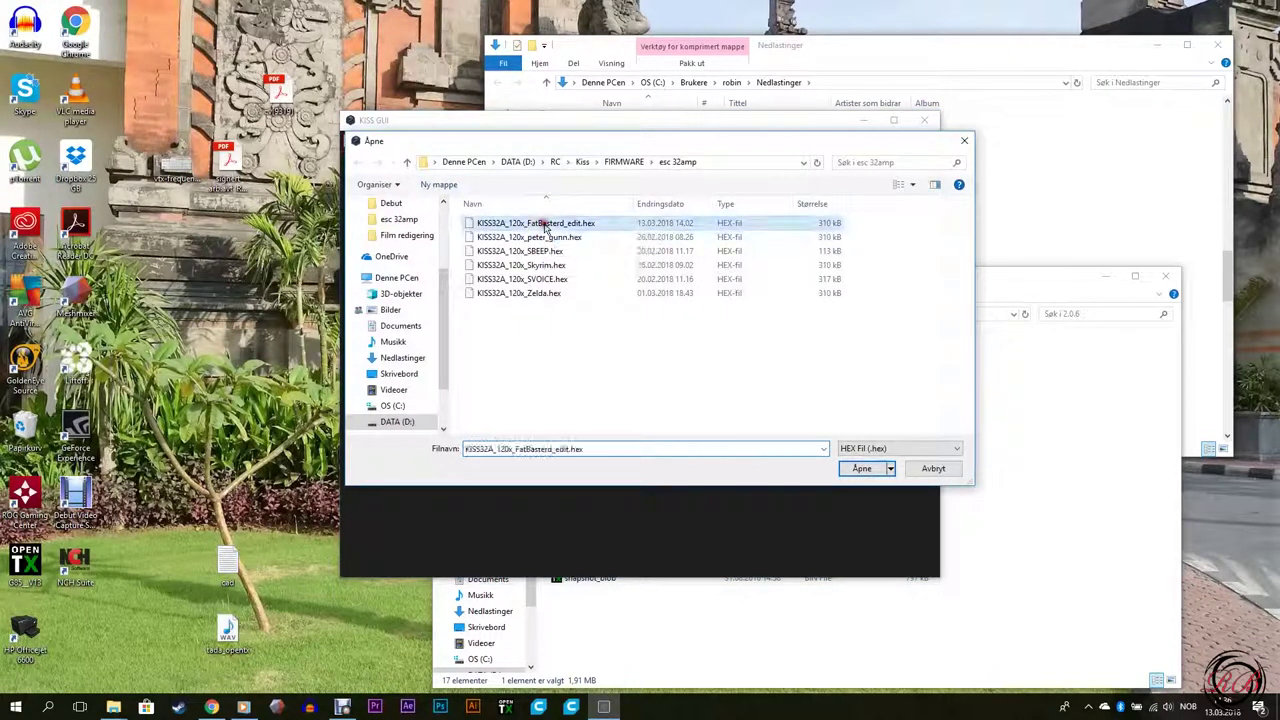
{"action": "left_click", "coordinate": [866, 468]}
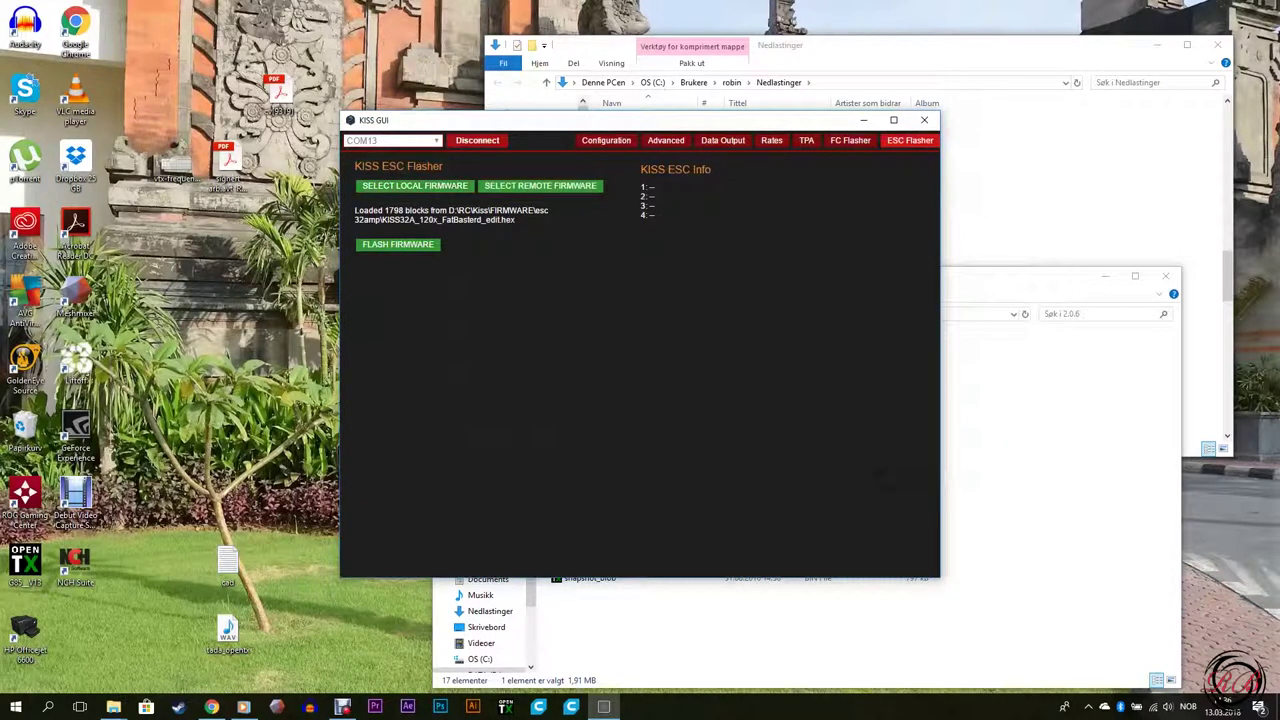
{"action": "left_click", "coordinate": [420, 245]}
Disconnect and reconnect the flight controller on COM13, and reopen the ESC Flasher past its warning
{"action": "left_click", "coordinate": [480, 141]}
{"action": "left_click", "coordinate": [489, 141]}
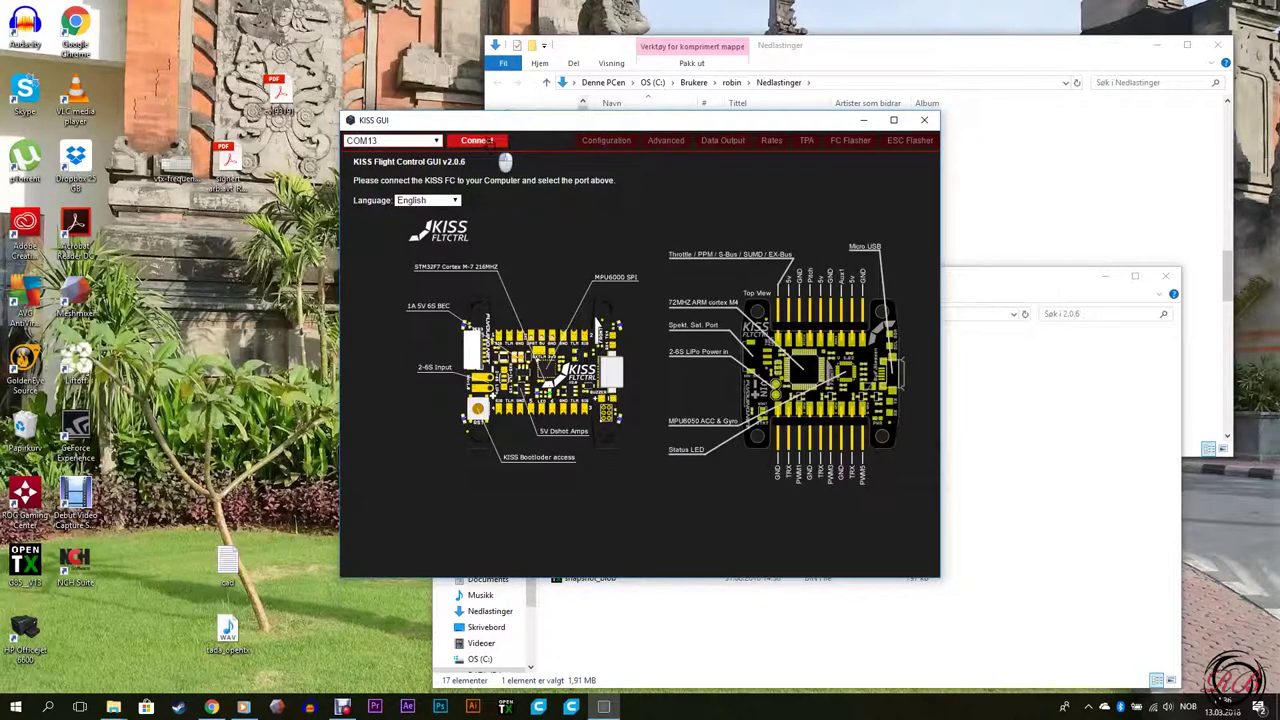
{"action": "left_click", "coordinate": [909, 140]}
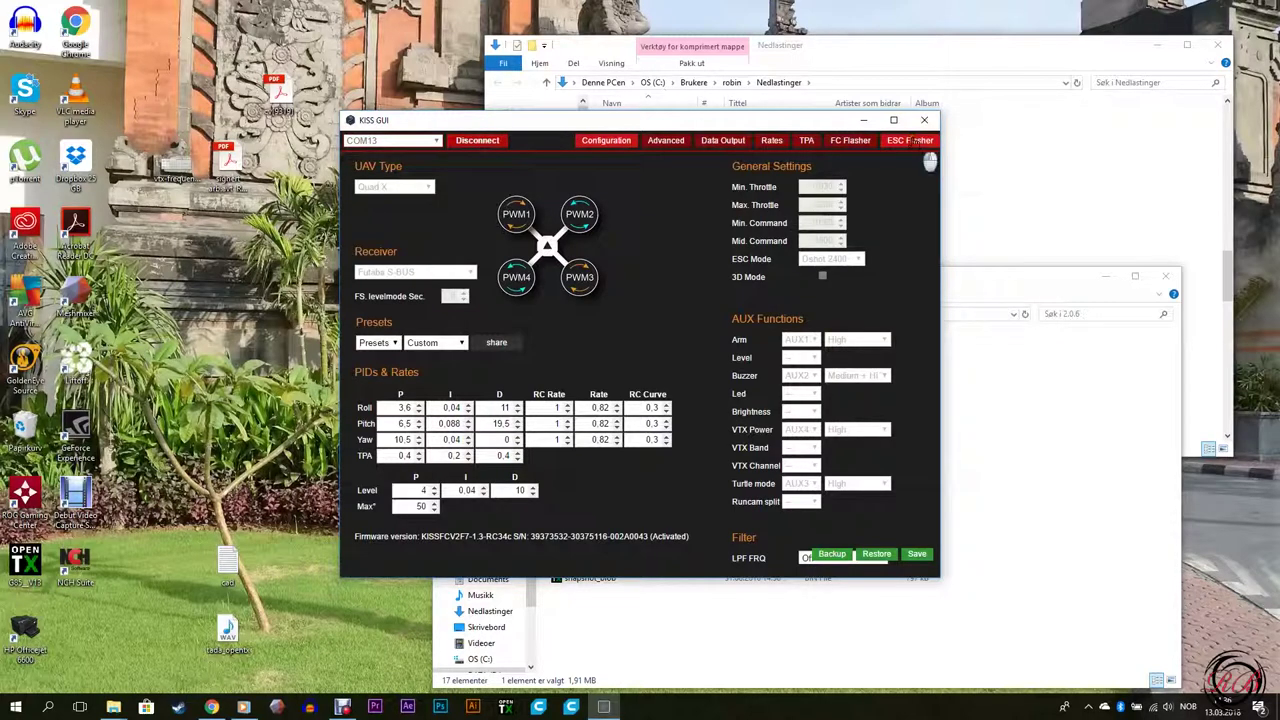
{"action": "left_click", "coordinate": [655, 412]}
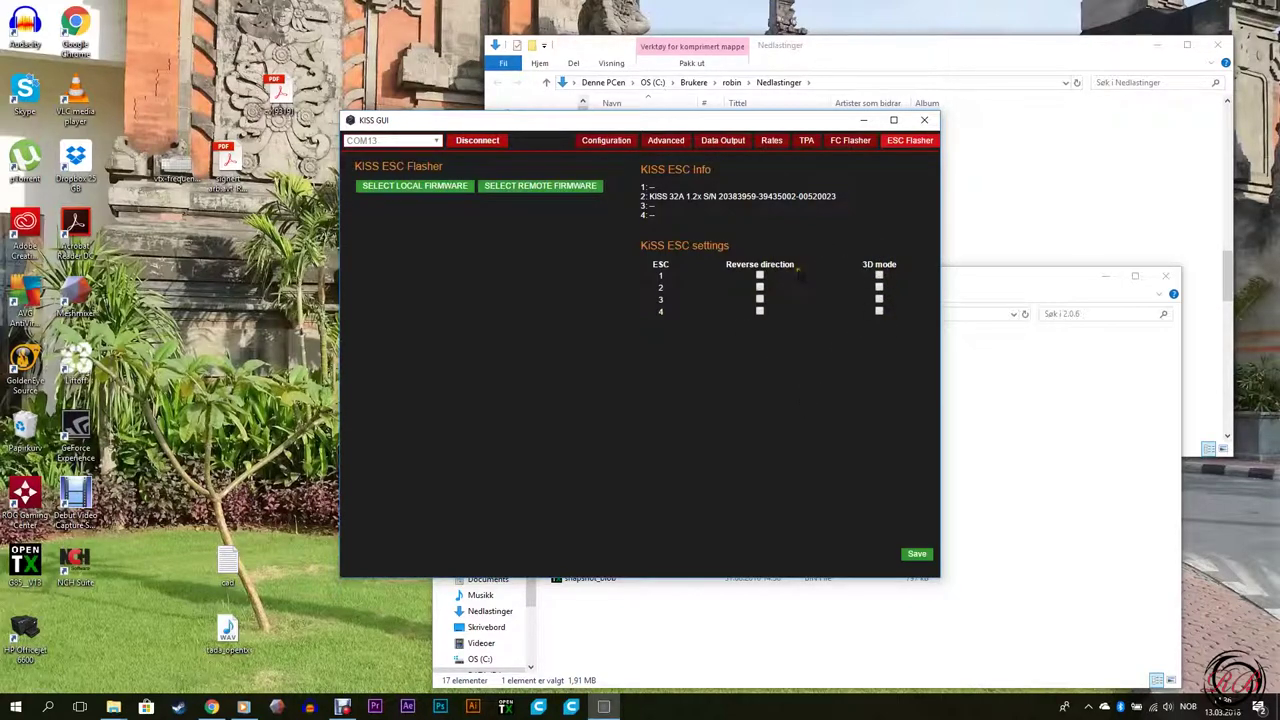
{"action": "left_click", "coordinate": [760, 276]}
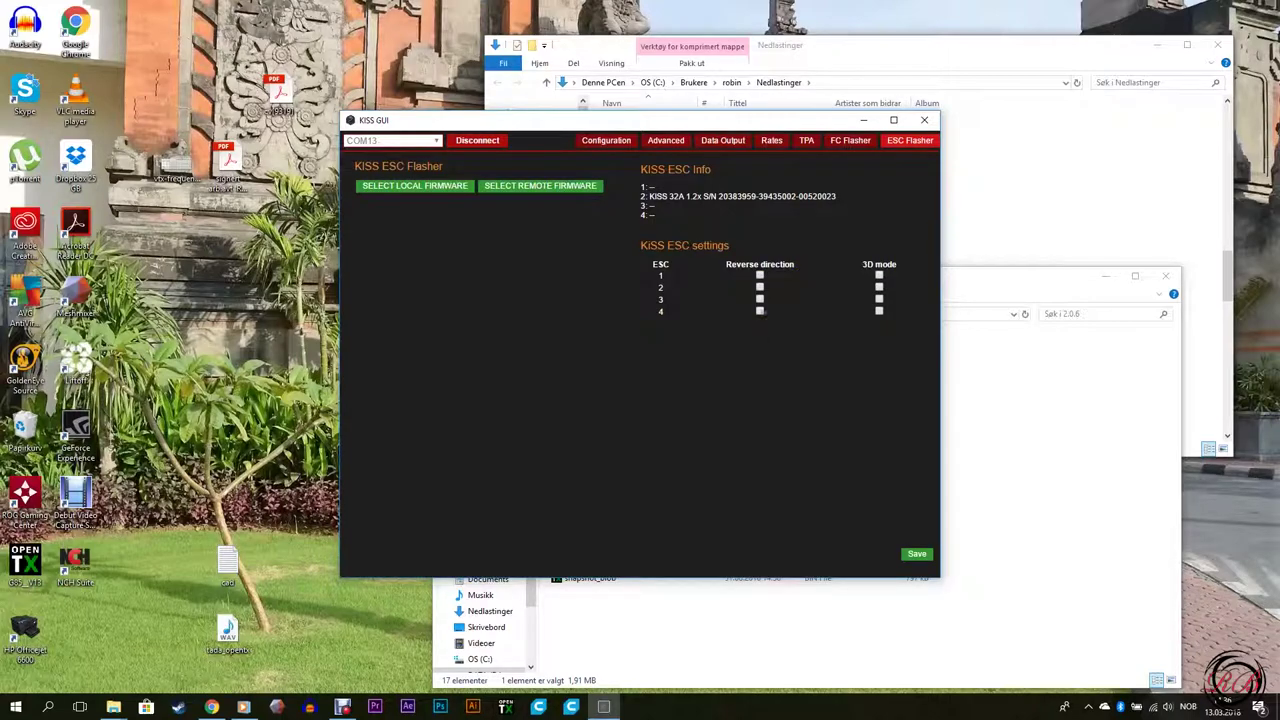
Select KISS32A_120x_FatBasterd_edit.hex as the local firmware again and flash it to the detected ESC
{"action": "left_click", "coordinate": [447, 189]}
{"action": "left_click", "coordinate": [566, 226]}
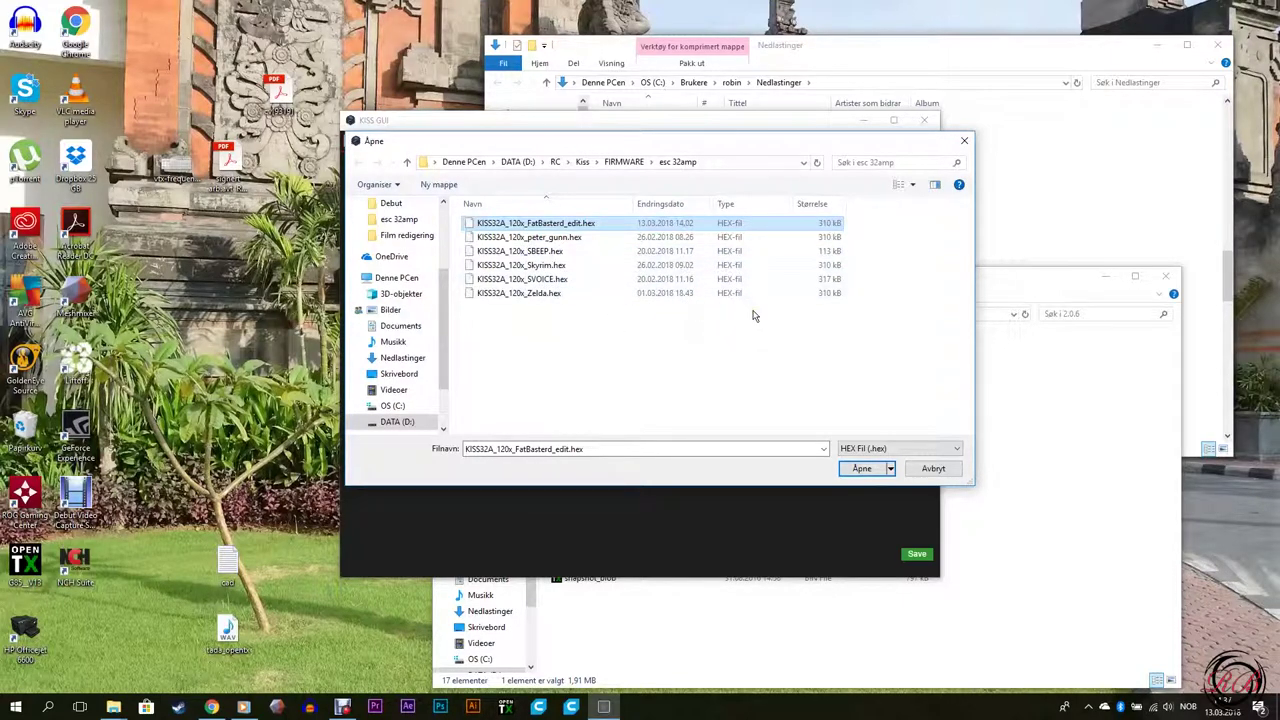
{"action": "left_click", "coordinate": [863, 469]}
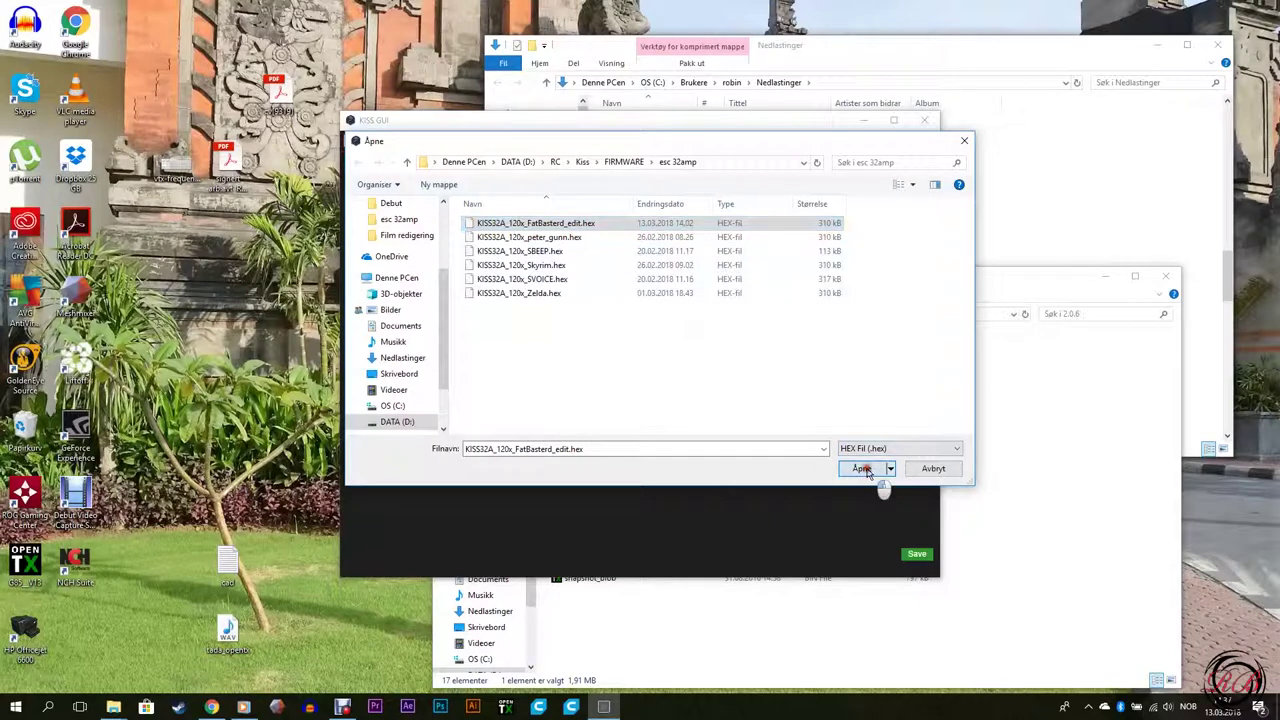
{"action": "left_click", "coordinate": [416, 244]}
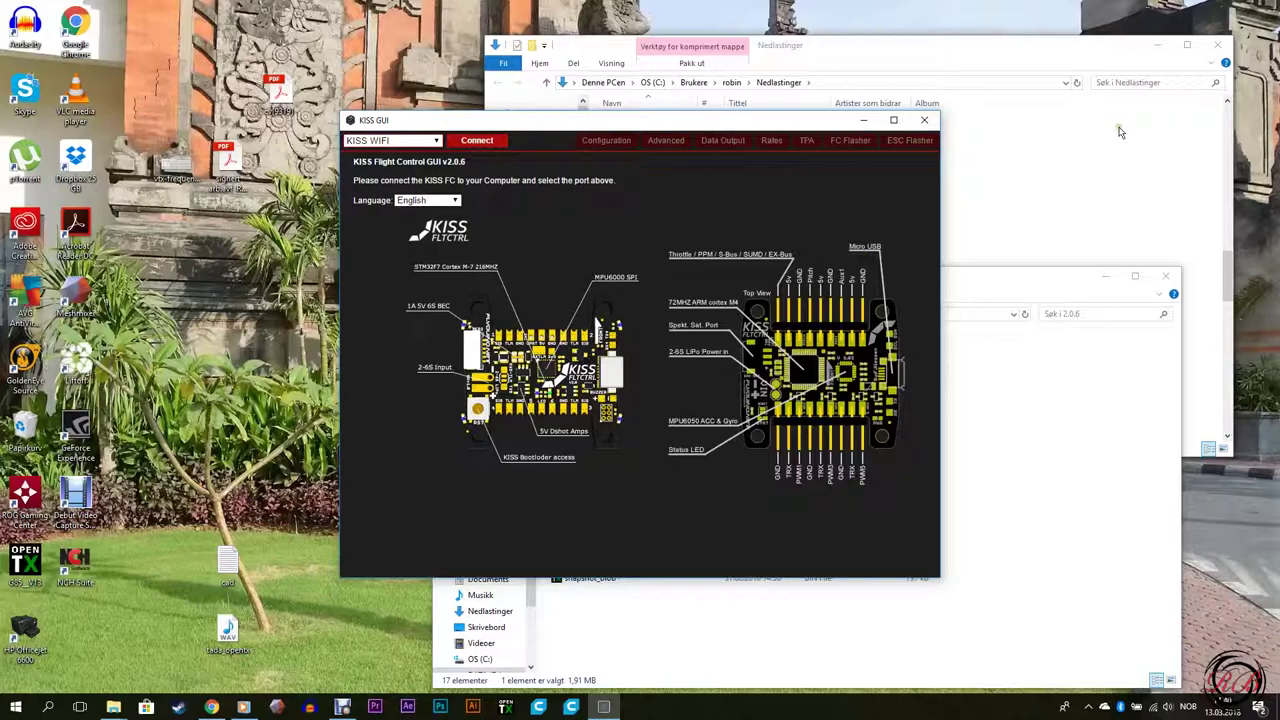
{"action": "left_click", "coordinate": [352, 710]}
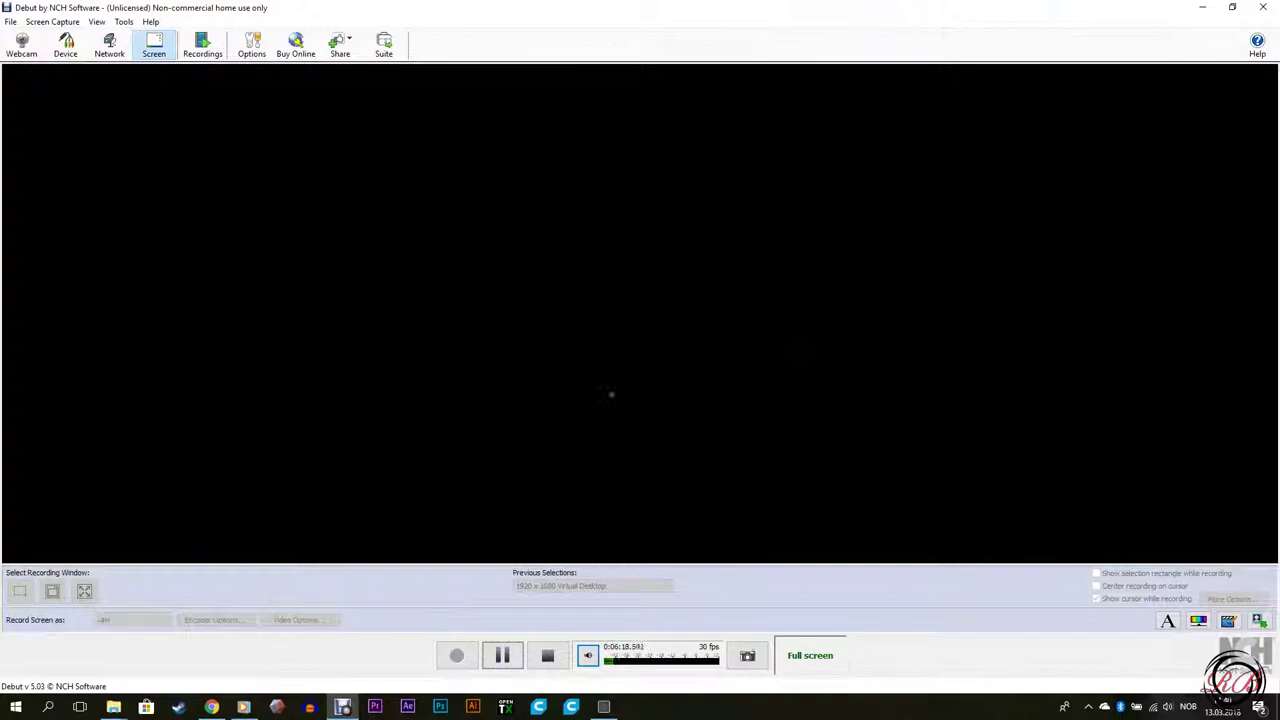
{"action": "left_click", "coordinate": [547, 655]}
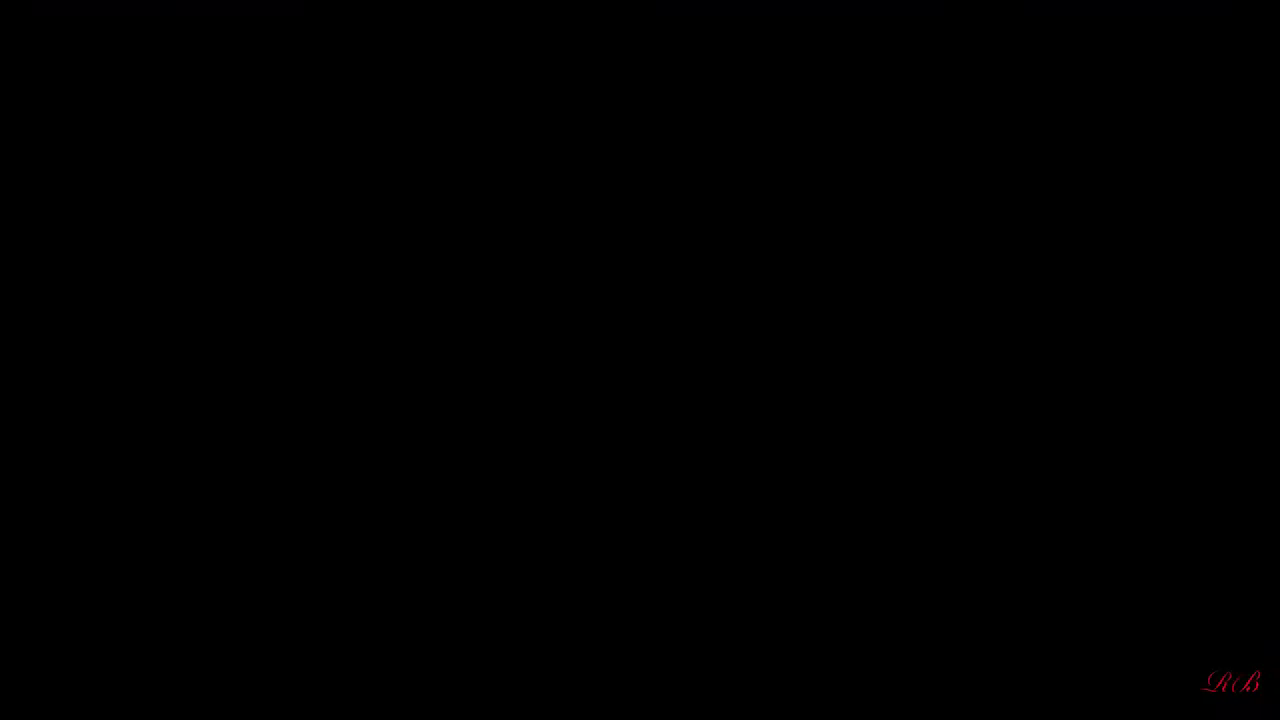